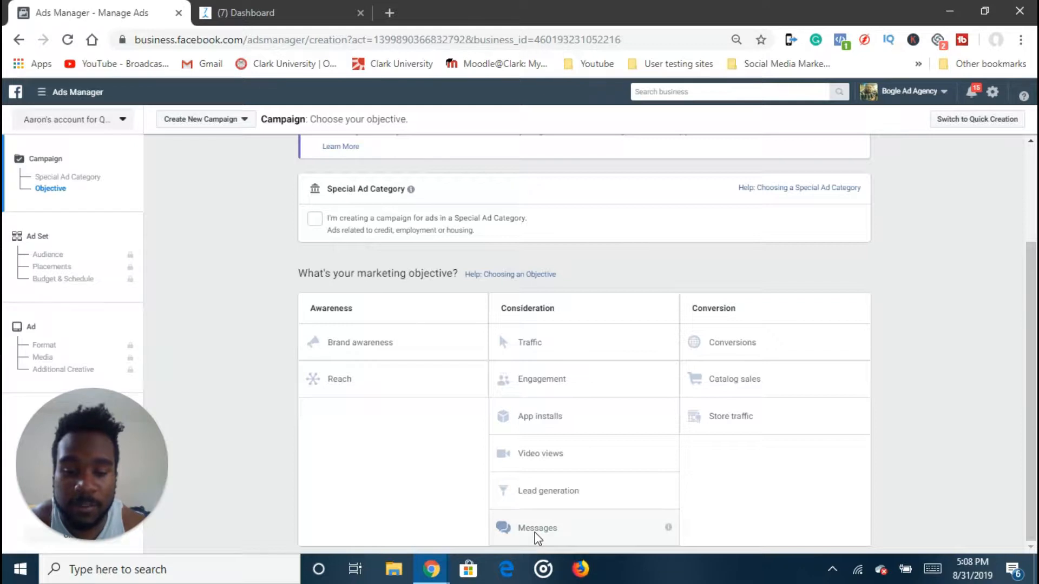
Step: Select Messages as the marketing objective and look over its campaign settings
{"action": "left_click", "coordinate": [536, 533]}
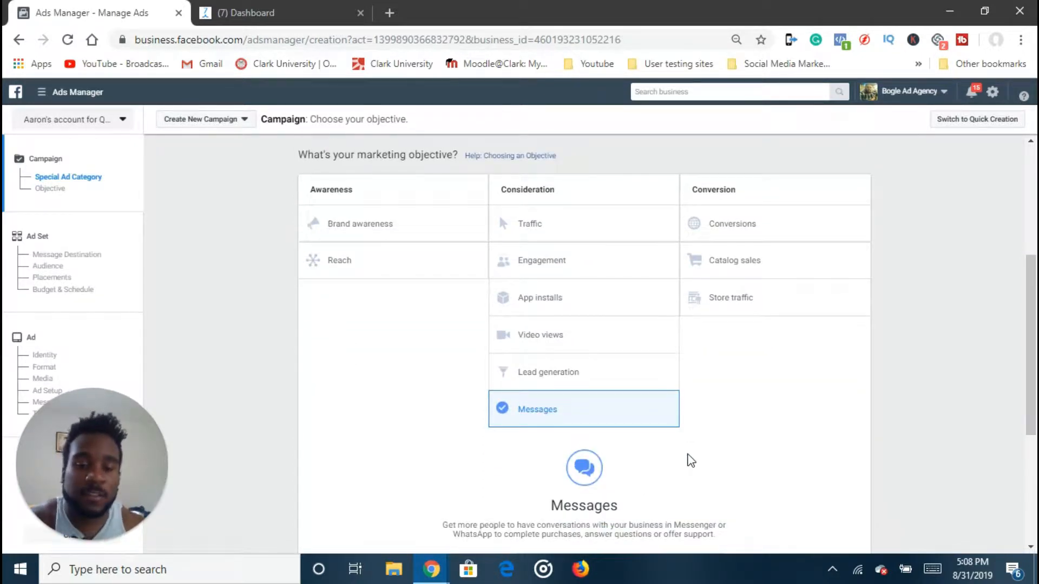
{"action": "scroll", "coordinate": [571, 400], "scroll_direction": "down", "scroll_amount": 3}
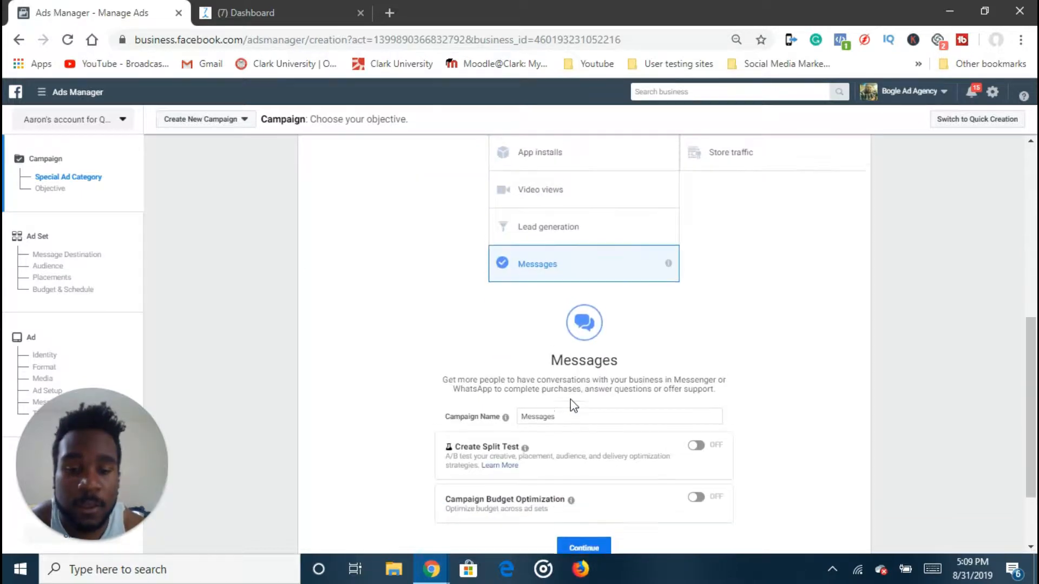
Step: Choose the Traffic objective instead, continue to the ad set, and set Messenger as the traffic destination
{"action": "scroll", "coordinate": [571, 399], "scroll_direction": "up", "scroll_amount": 5}
{"action": "left_click", "coordinate": [529, 299]}
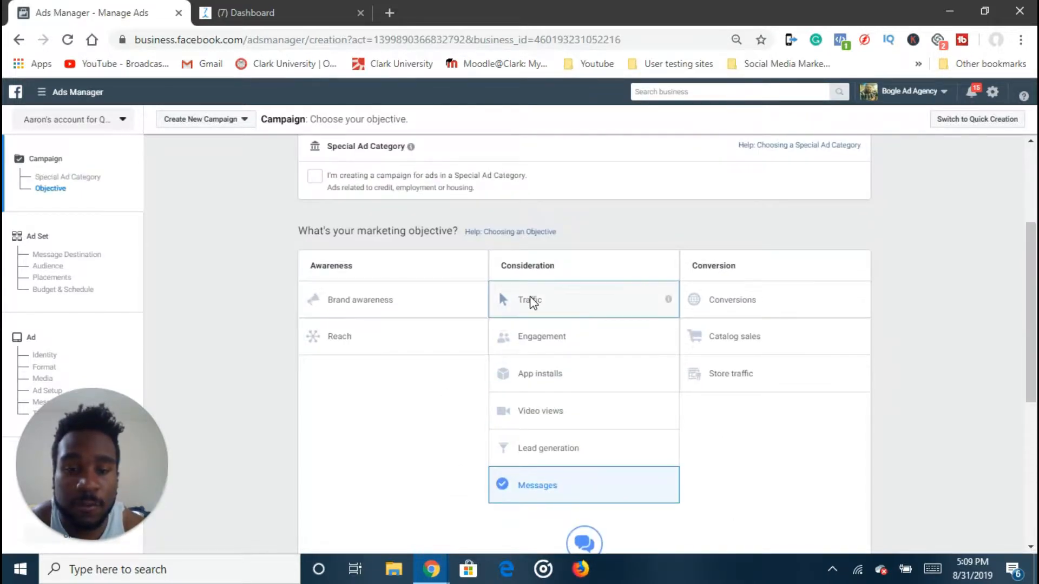
{"action": "scroll", "coordinate": [593, 400], "scroll_direction": "down", "scroll_amount": 5}
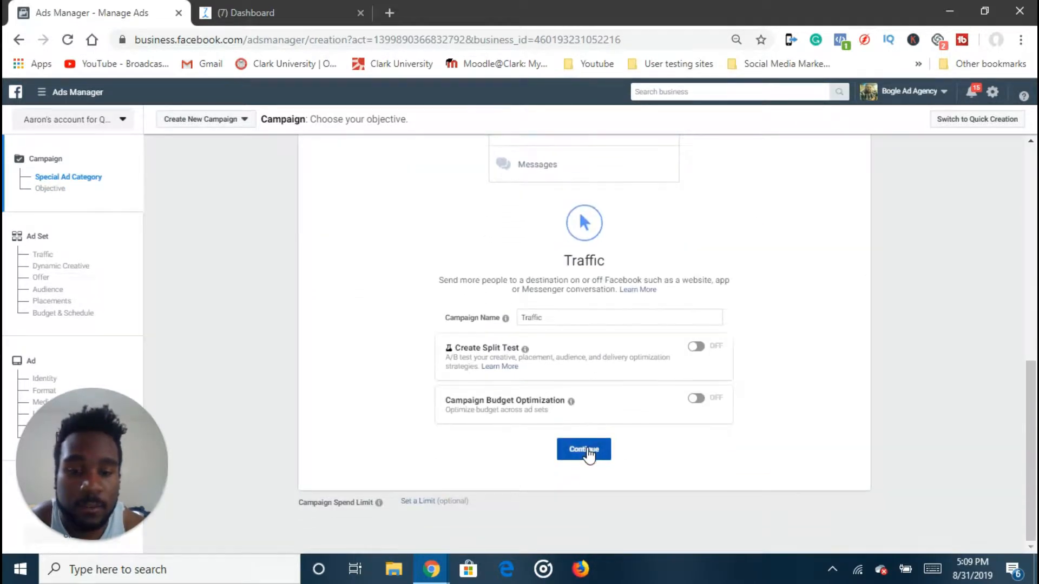
{"action": "left_click", "coordinate": [589, 450]}
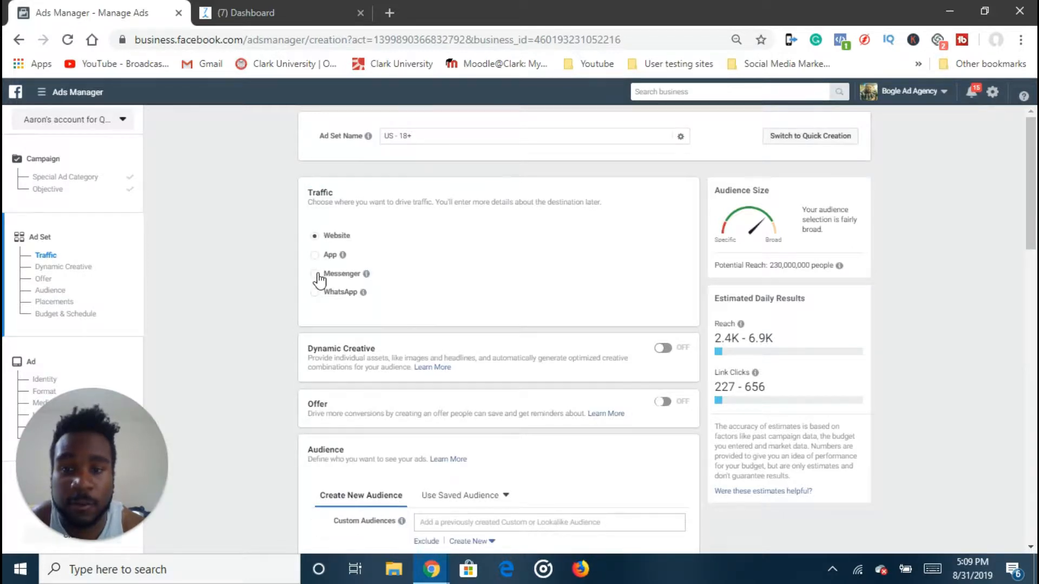
{"action": "left_click", "coordinate": [316, 274]}
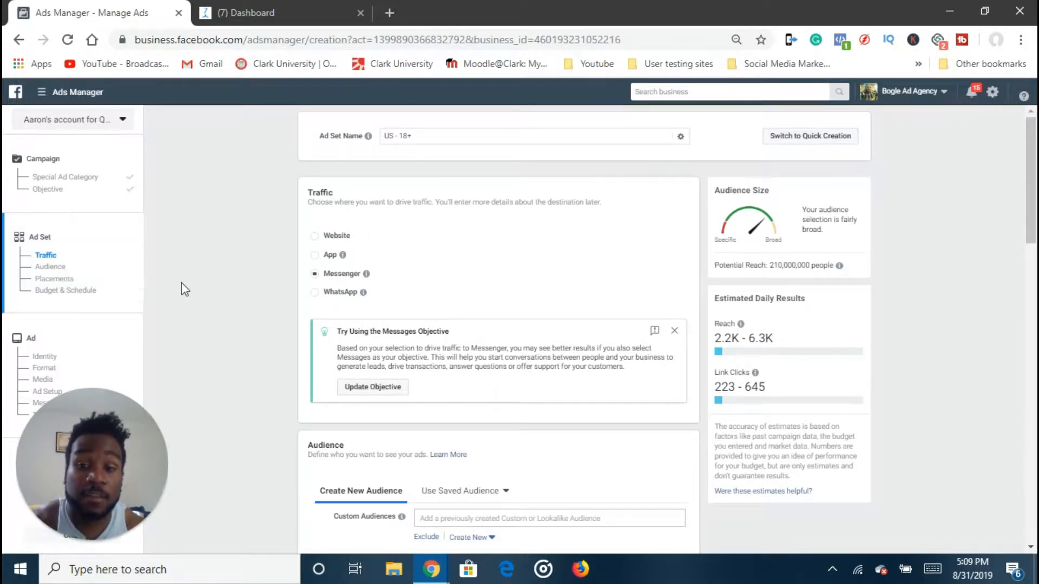
Step: Return to the campaign level and change the marketing objective to Messages
{"action": "left_click", "coordinate": [96, 210]}
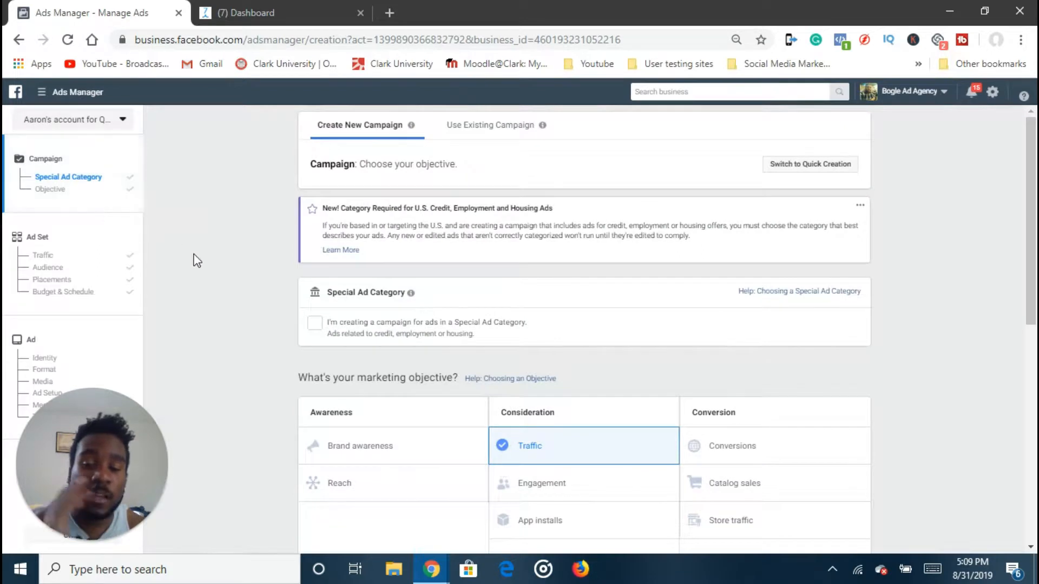
{"action": "scroll", "coordinate": [238, 292], "scroll_direction": "down", "scroll_amount": 3}
{"action": "scroll", "coordinate": [240, 289], "scroll_direction": "down", "scroll_amount": 2}
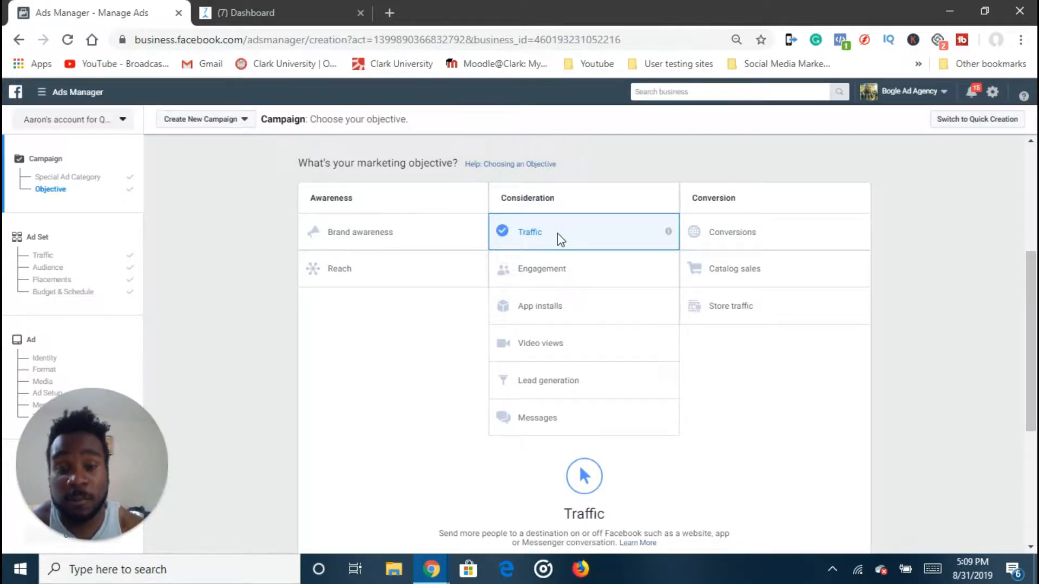
{"action": "left_click", "coordinate": [555, 418]}
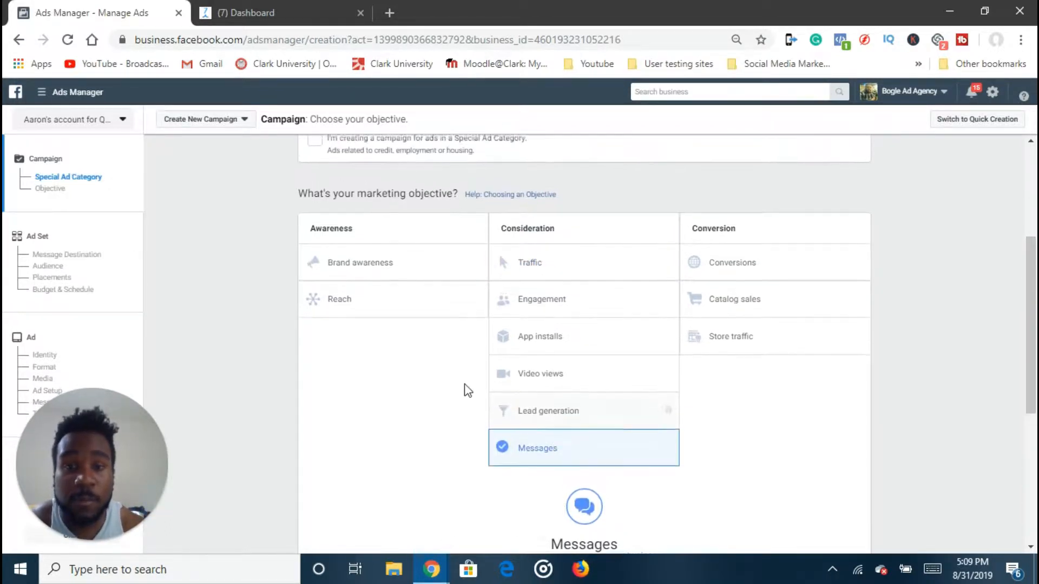
{"action": "scroll", "coordinate": [466, 387], "scroll_direction": "down", "scroll_amount": 3}
{"action": "scroll", "coordinate": [445, 389], "scroll_direction": "down", "scroll_amount": 2}
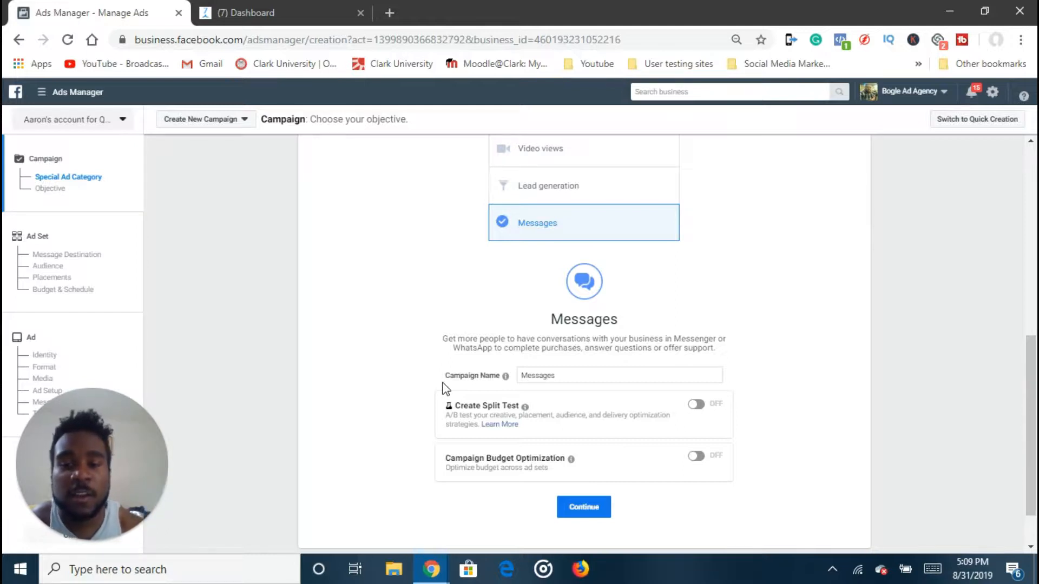
{"action": "scroll", "coordinate": [425, 370], "scroll_direction": "up", "scroll_amount": 3}
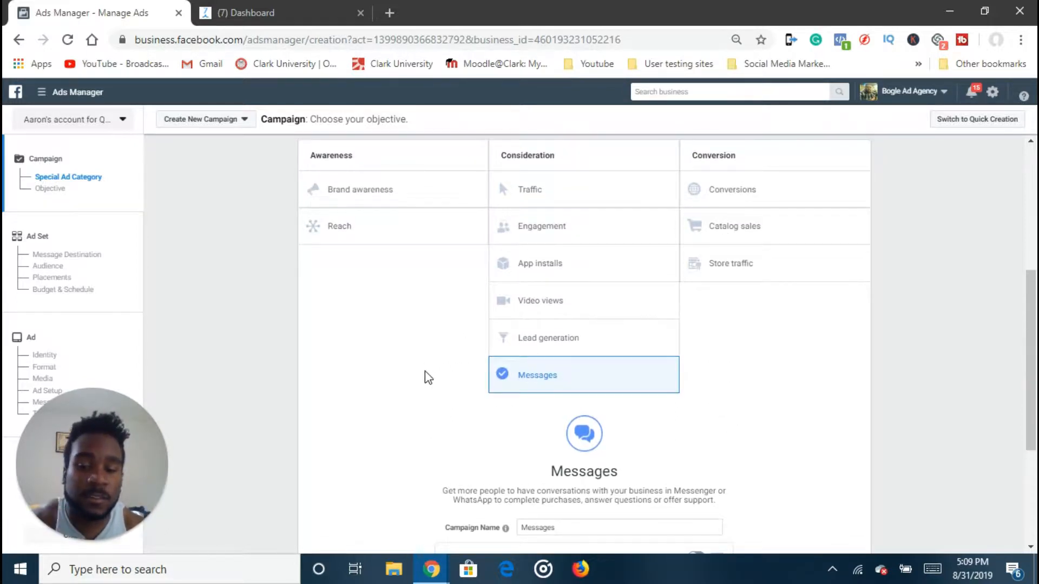
Step: Name the campaign "Test messages" and continue to the ad set
{"action": "scroll", "coordinate": [423, 352], "scroll_direction": "down", "scroll_amount": 4}
{"action": "mouse_move", "coordinate": [525, 349]}
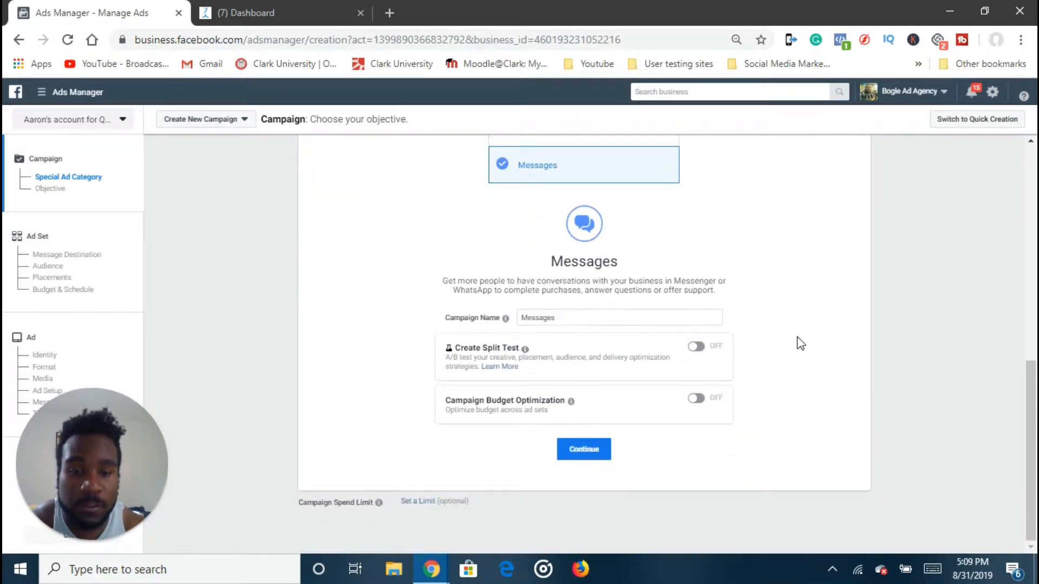
{"action": "left_click", "coordinate": [631, 321]}
{"action": "type", "text": "Te"}
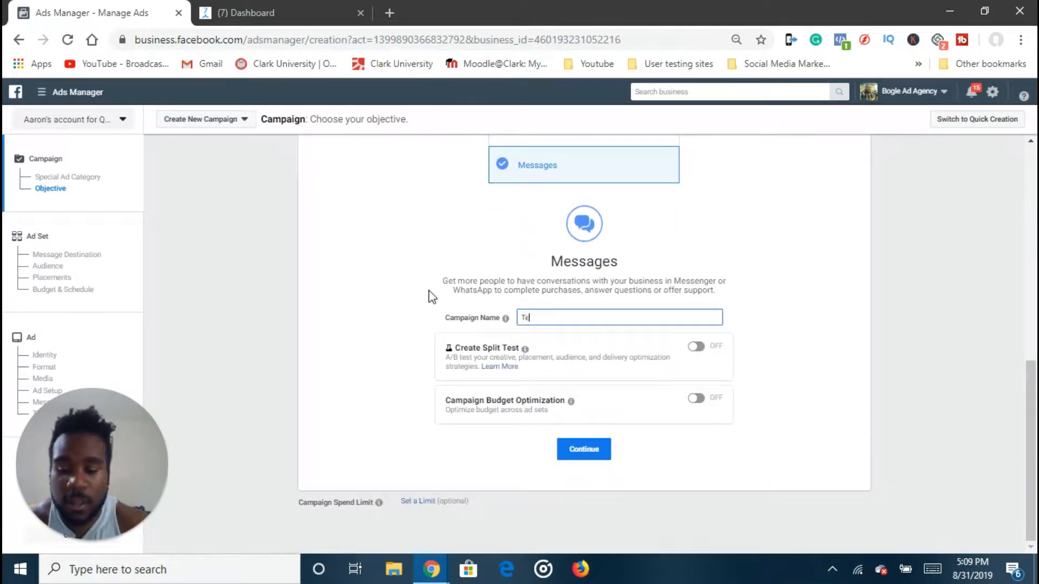
{"action": "type", "text": "st messages"}
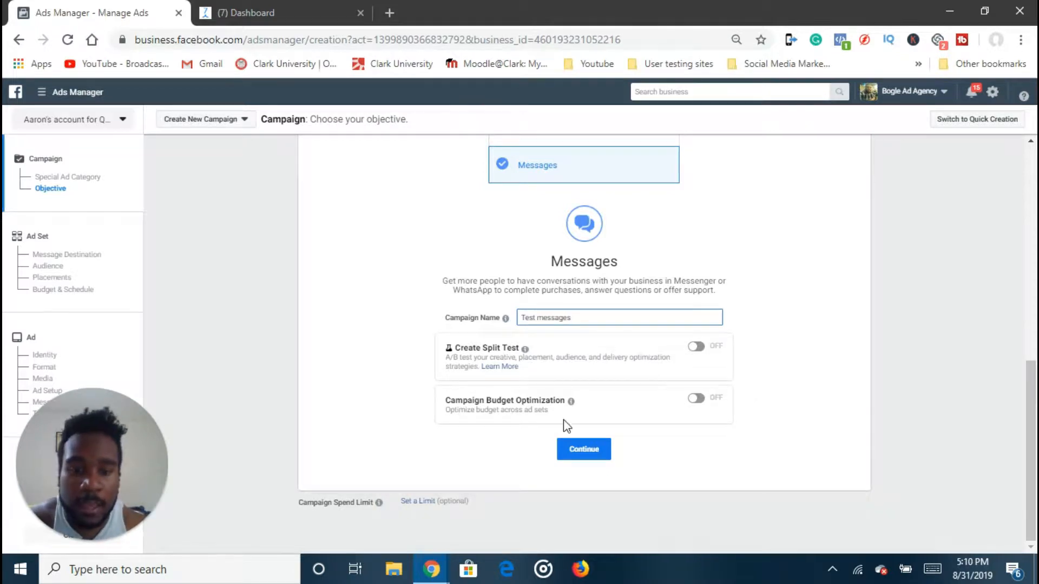
{"action": "left_click", "coordinate": [577, 454]}
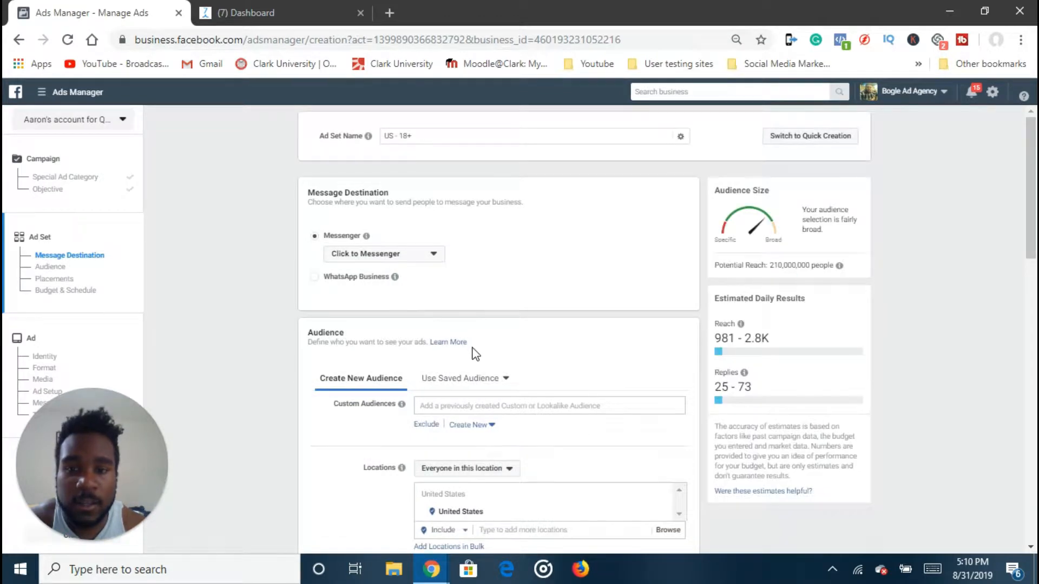
Step: View the available Messenger options under Message Destination, keeping Click to Messenger
{"action": "left_click", "coordinate": [378, 259]}
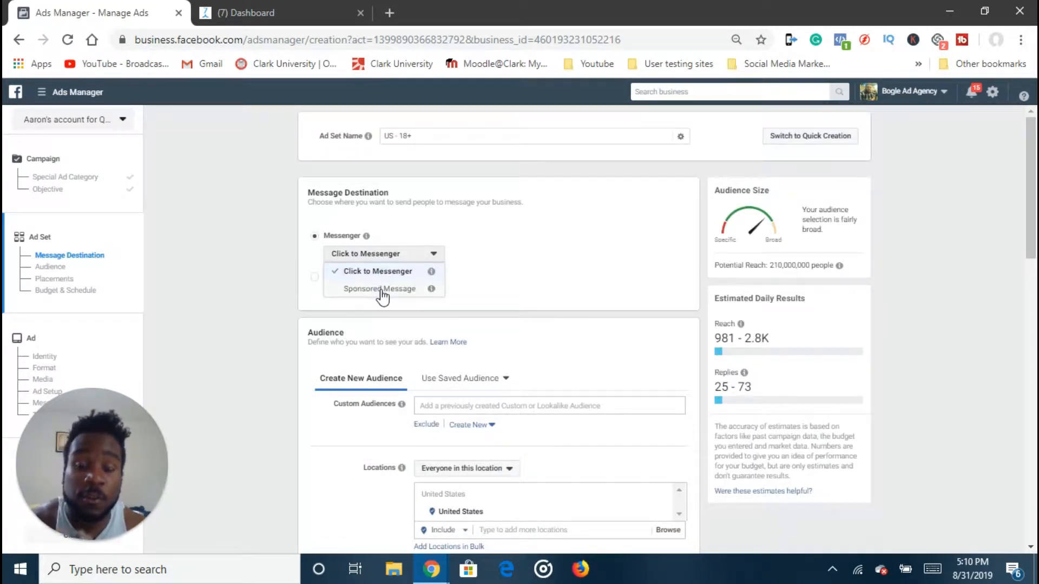
{"action": "mouse_move", "coordinate": [431, 293]}
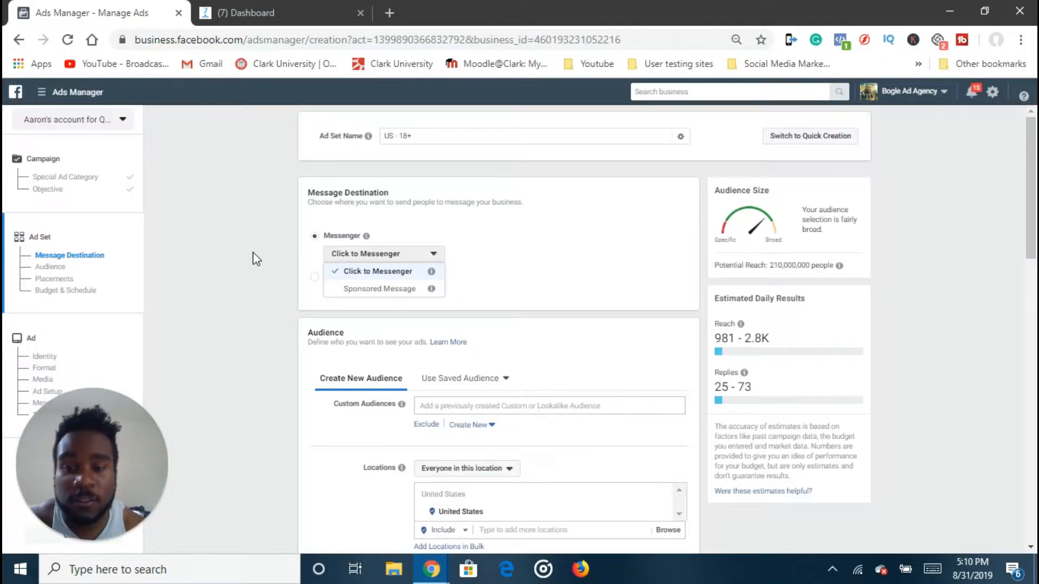
{"action": "left_click", "coordinate": [256, 258]}
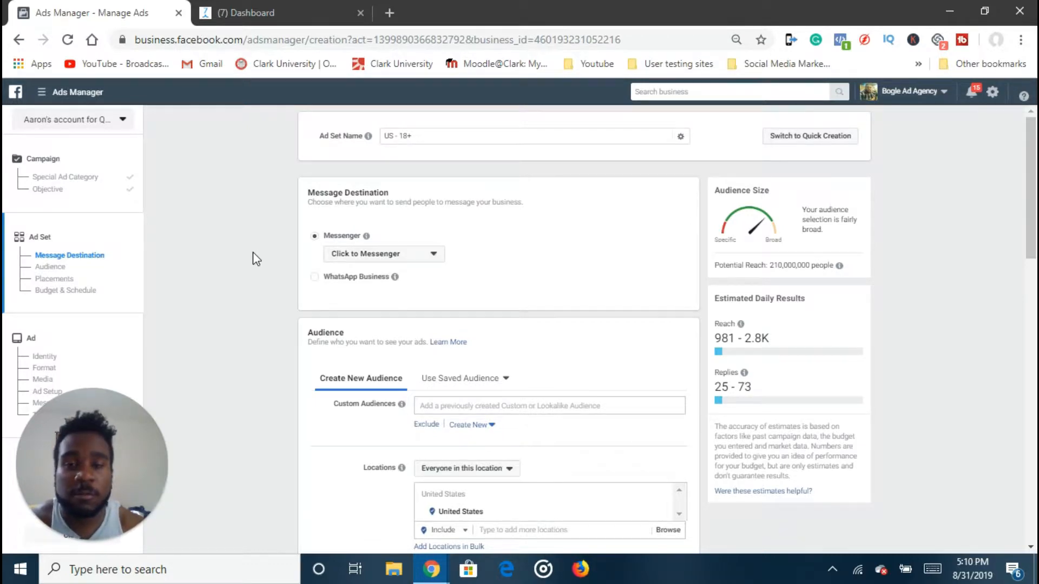
Step: Examine the ad set's audience targeting, placement, and budget and schedule sections
{"action": "scroll", "coordinate": [293, 266], "scroll_direction": "down", "scroll_amount": 1}
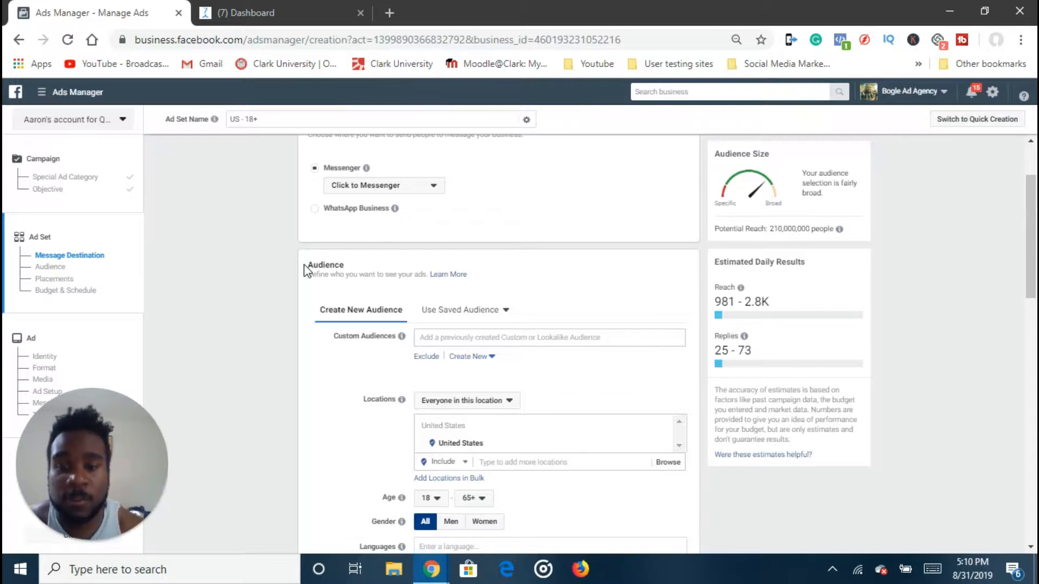
{"action": "scroll", "coordinate": [307, 269], "scroll_direction": "down", "scroll_amount": 2}
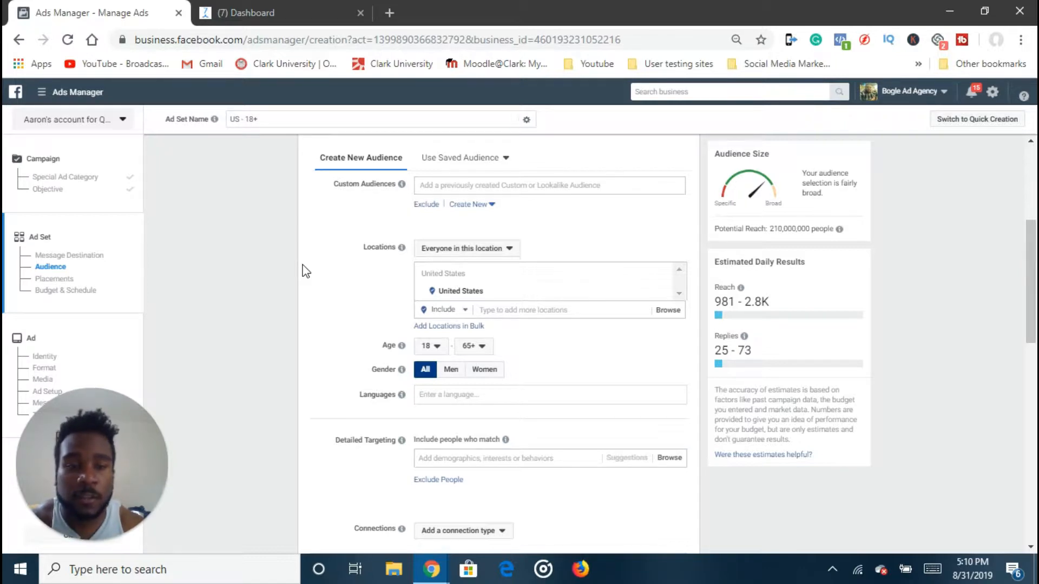
{"action": "scroll", "coordinate": [302, 266], "scroll_direction": "up", "scroll_amount": 3}
{"action": "scroll", "coordinate": [303, 277], "scroll_direction": "down", "scroll_amount": 1}
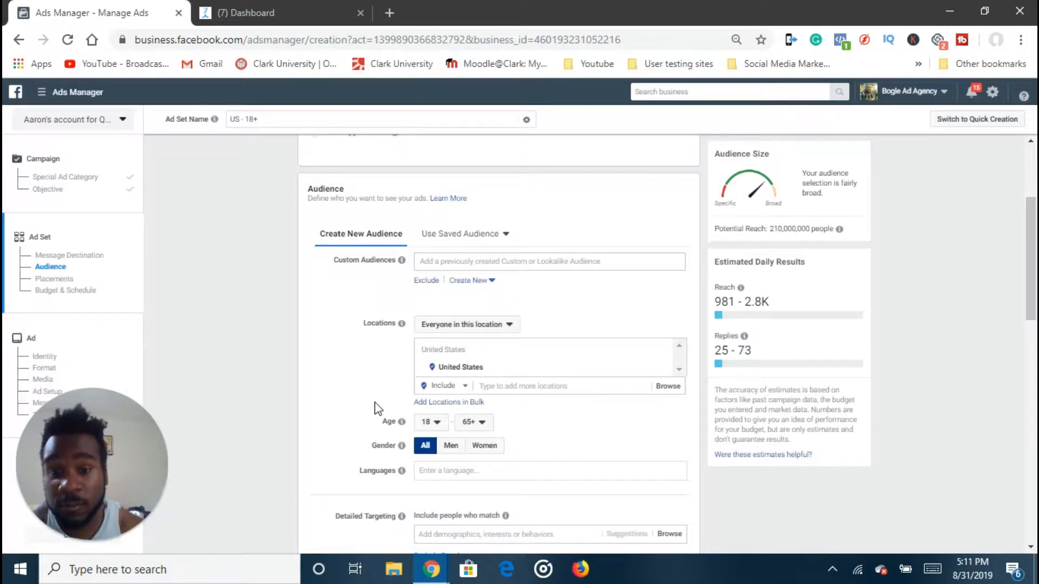
{"action": "scroll", "coordinate": [499, 317], "scroll_direction": "down", "scroll_amount": 4}
{"action": "scroll", "coordinate": [525, 327], "scroll_direction": "down", "scroll_amount": 4}
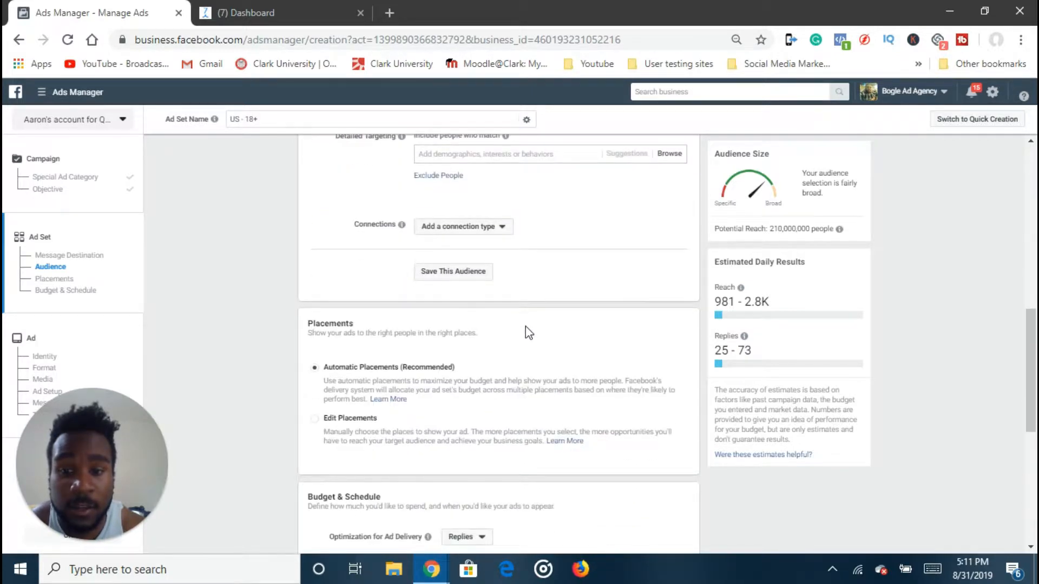
{"action": "scroll", "coordinate": [528, 341], "scroll_direction": "up", "scroll_amount": 7}
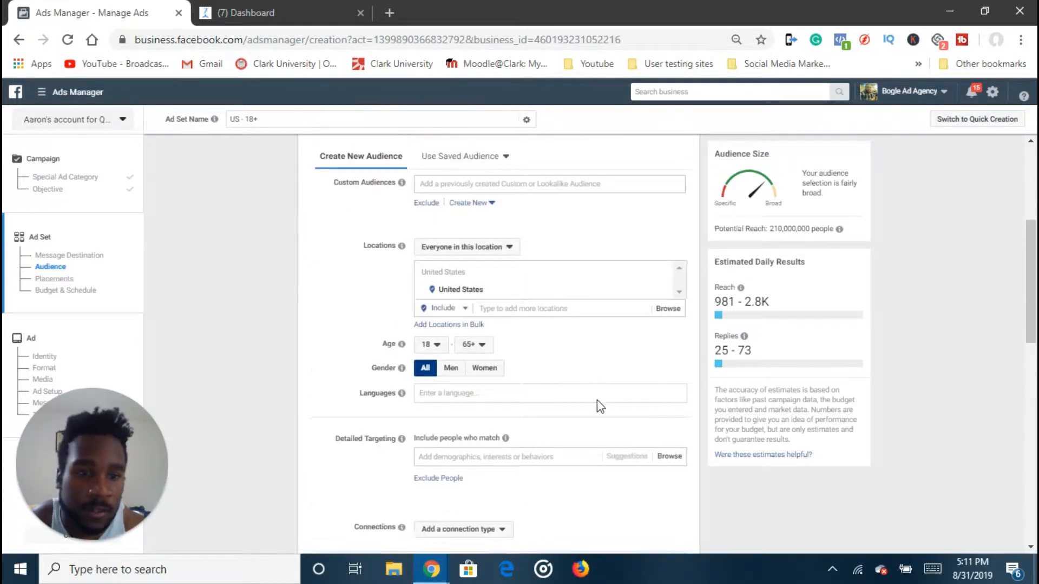
{"action": "scroll", "coordinate": [595, 403], "scroll_direction": "down", "scroll_amount": 7}
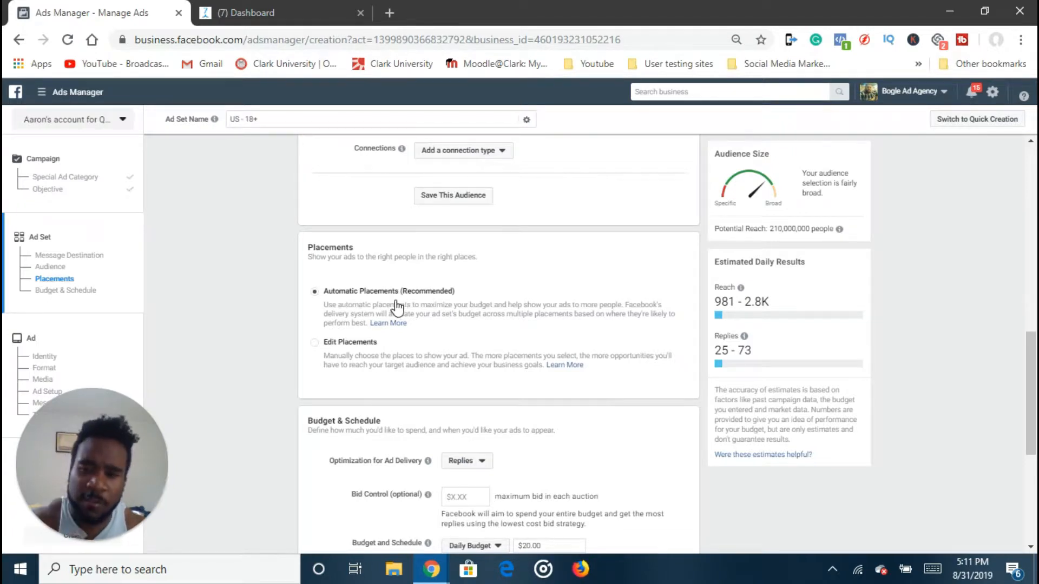
{"action": "scroll", "coordinate": [401, 330], "scroll_direction": "down", "scroll_amount": 3}
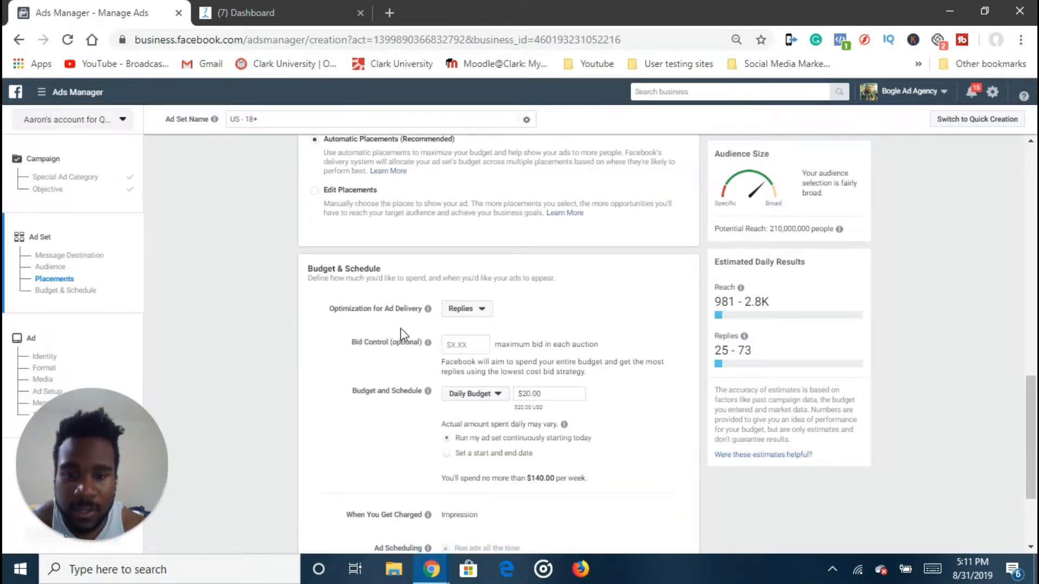
Step: Switch the Optimization for Ad Delivery to Leads and back to Replies
{"action": "left_click", "coordinate": [466, 311]}
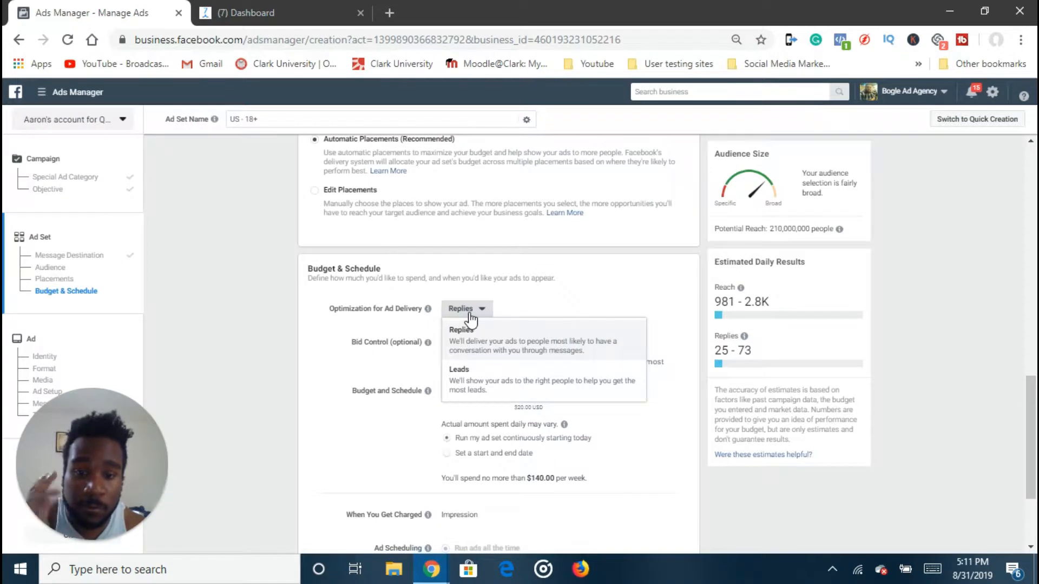
{"action": "left_click", "coordinate": [483, 381]}
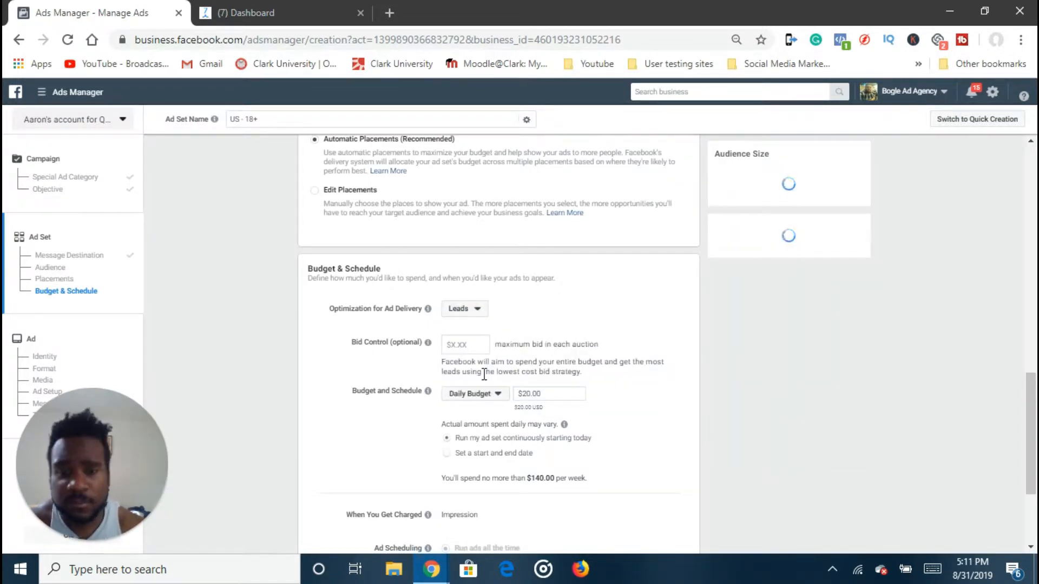
{"action": "left_click", "coordinate": [470, 311]}
{"action": "left_click", "coordinate": [471, 341]}
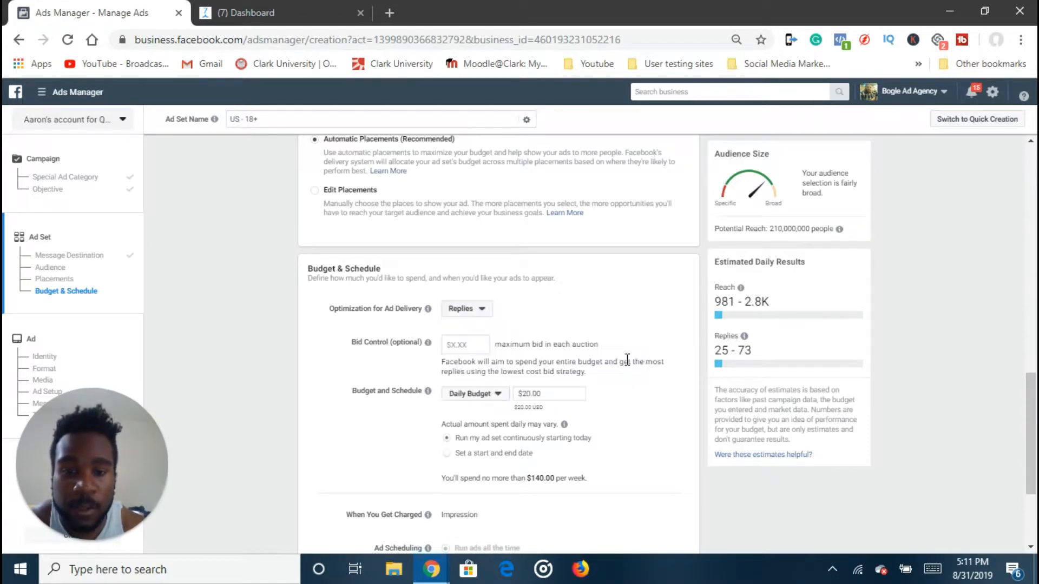
Step: Review the remaining budget and schedule settings, then continue to the ad level and view its format and media options
{"action": "scroll", "coordinate": [640, 364], "scroll_direction": "down", "scroll_amount": 1}
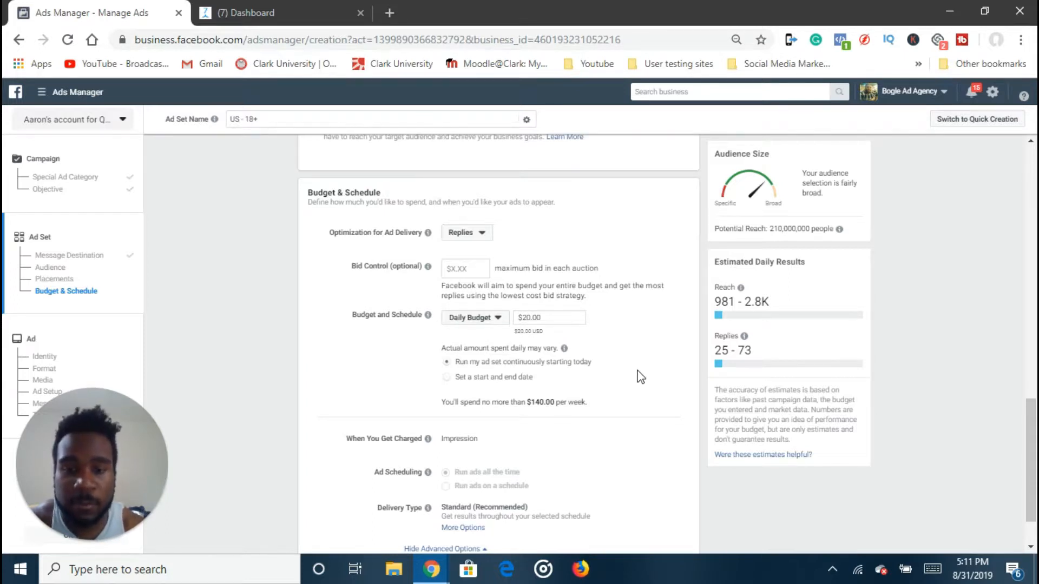
{"action": "scroll", "coordinate": [525, 363], "scroll_direction": "down", "scroll_amount": 1}
{"action": "mouse_move", "coordinate": [428, 375]}
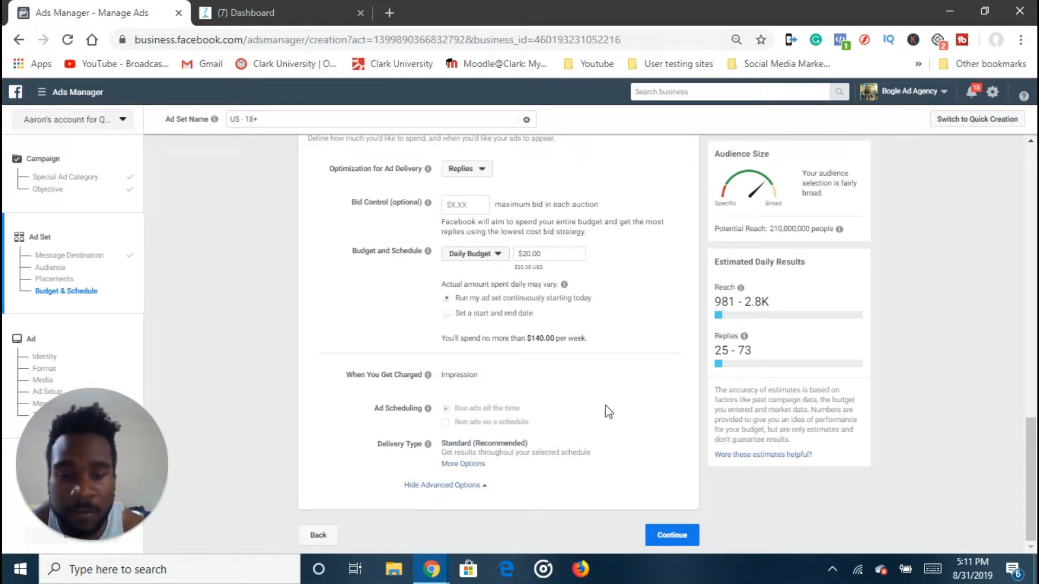
{"action": "left_click", "coordinate": [659, 536]}
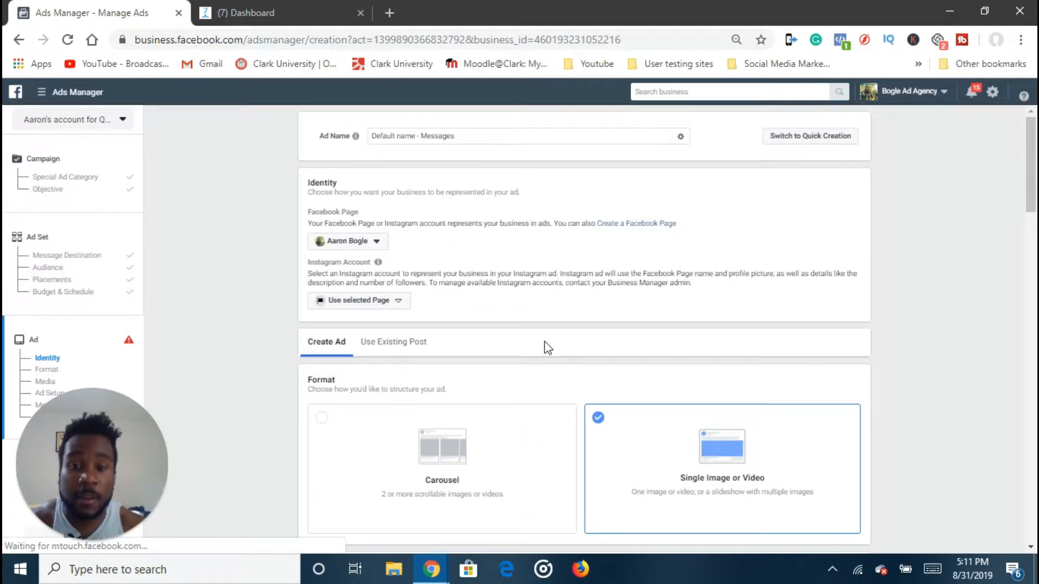
{"action": "scroll", "coordinate": [544, 342], "scroll_direction": "down", "scroll_amount": 5}
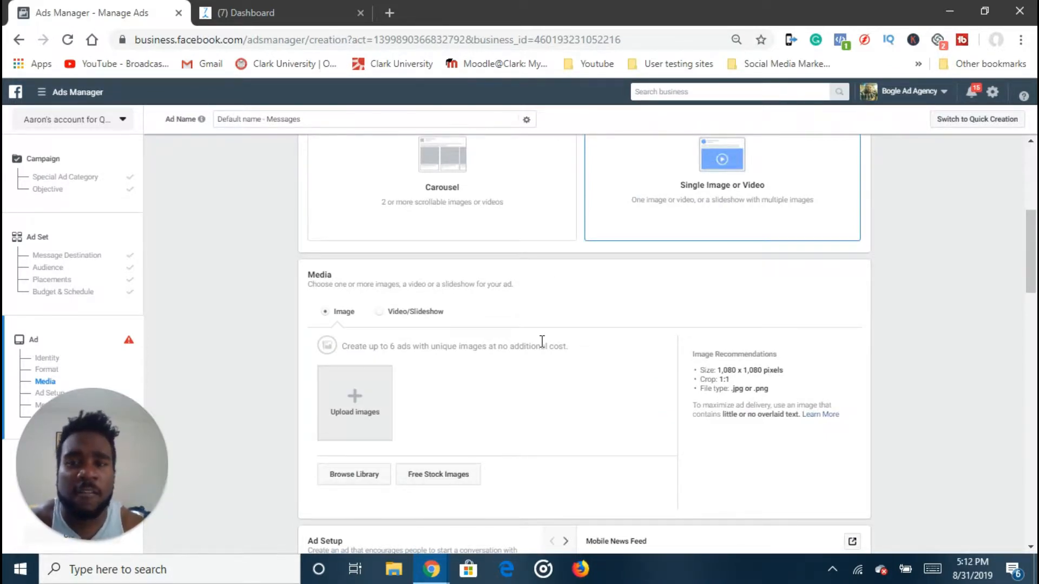
Step: Switch to the ManyChat dashboard and open the Flows section
{"action": "left_click", "coordinate": [222, 11]}
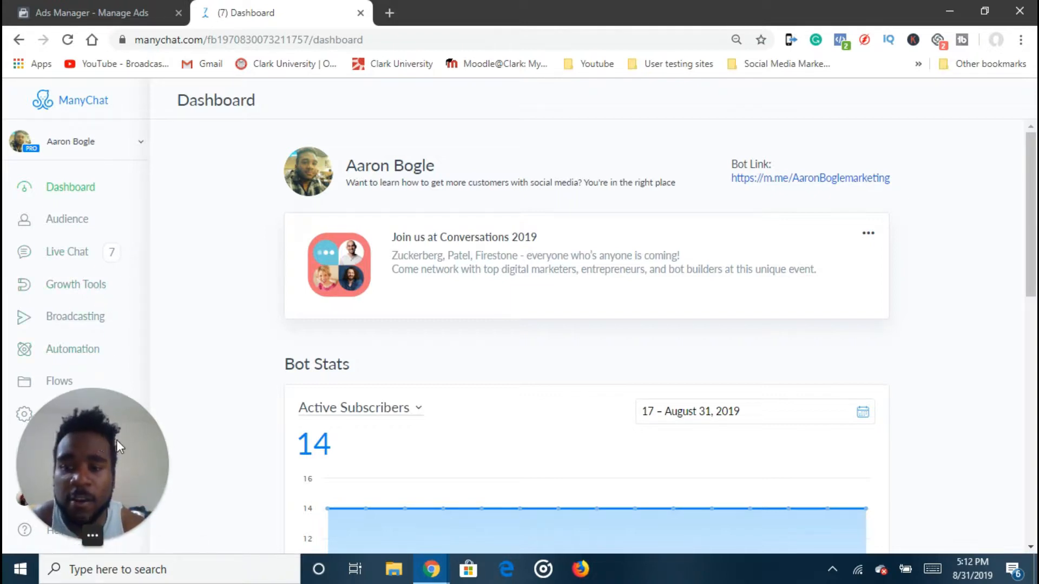
{"action": "left_click_drag", "start_coordinate": [116, 440], "coordinate": [170, 444]}
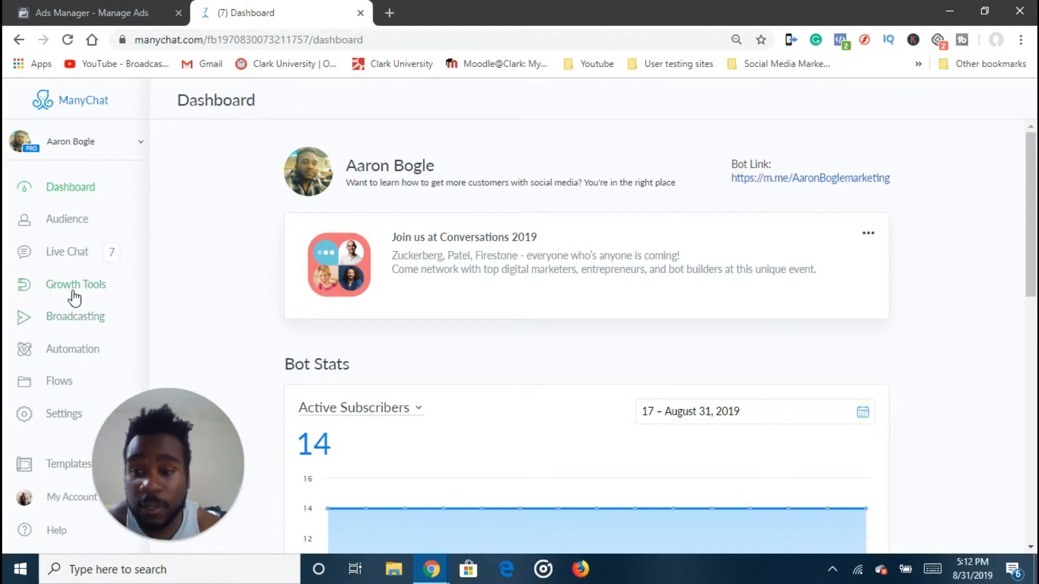
{"action": "left_click", "coordinate": [80, 383]}
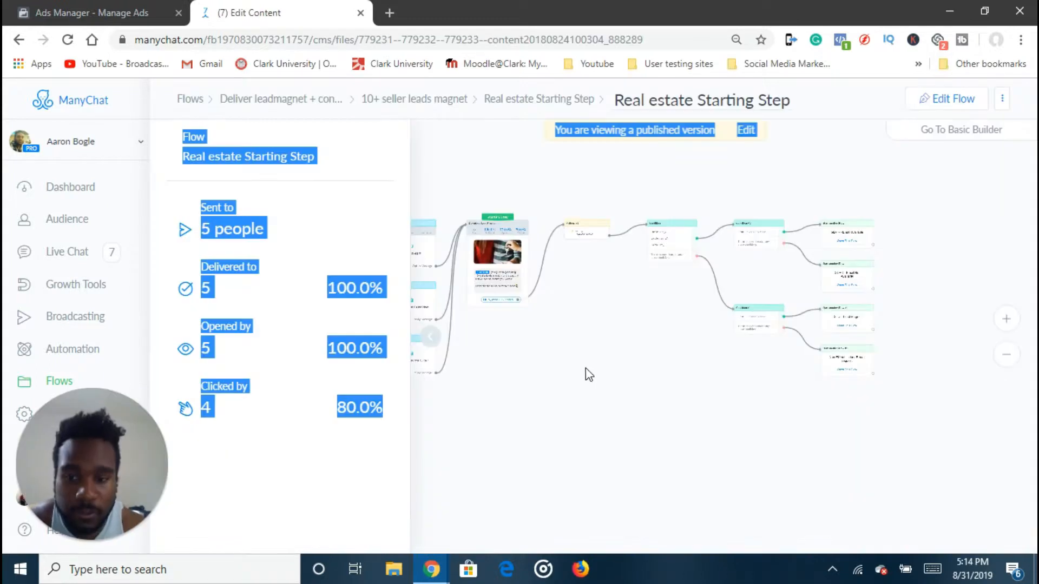
Step: Follow the Real estate Starting Step flow to its final branches and open the linked Deliver Lead Magnet flow
{"action": "scroll", "coordinate": [712, 365], "scroll_direction": "down", "scroll_amount": 5}
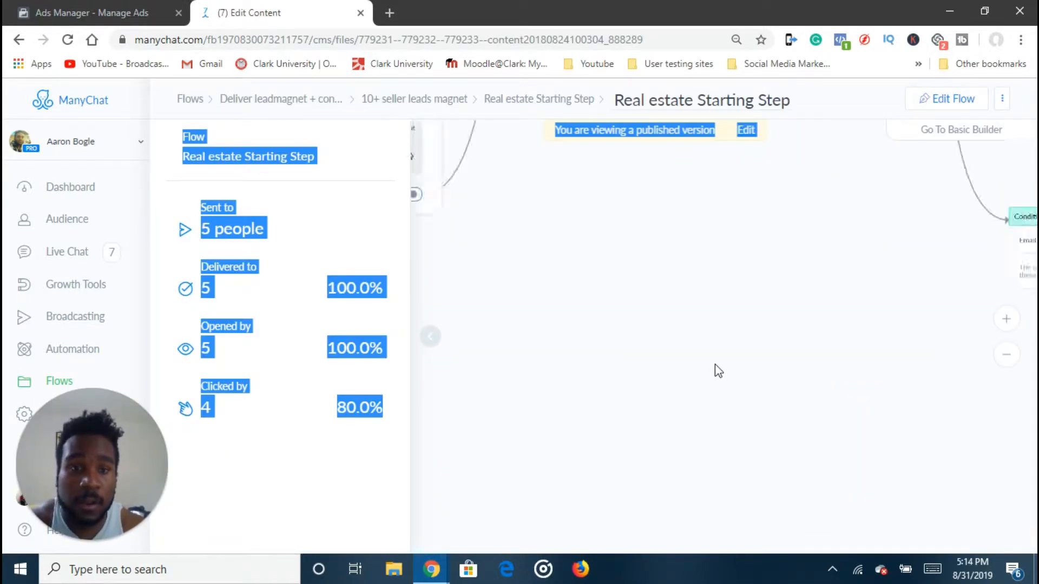
{"action": "left_click_drag", "start_coordinate": [763, 351], "coordinate": [606, 419]}
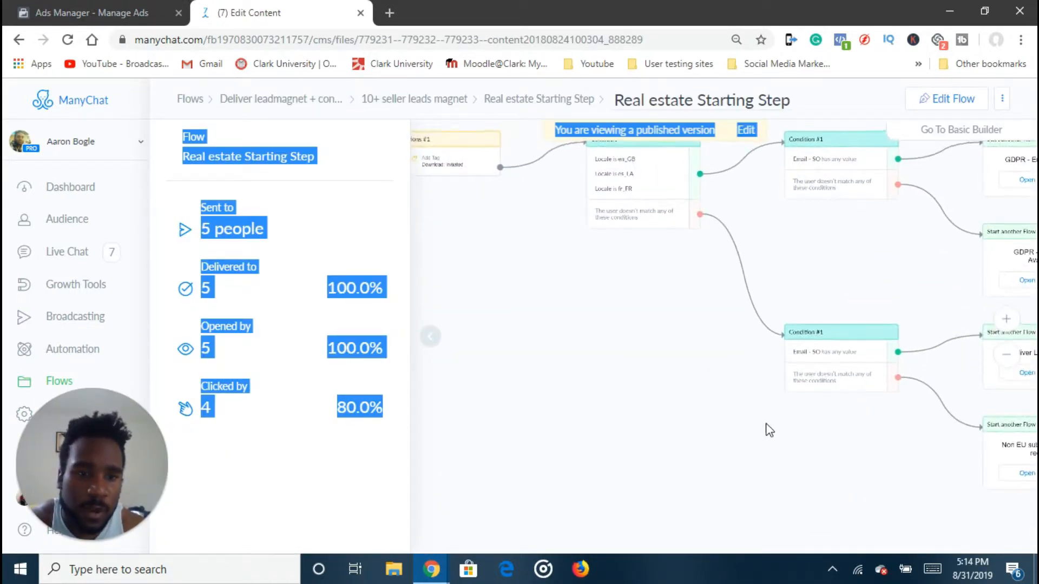
{"action": "left_click_drag", "start_coordinate": [777, 427], "coordinate": [582, 346]}
{"action": "left_click_drag", "start_coordinate": [736, 397], "coordinate": [670, 397]}
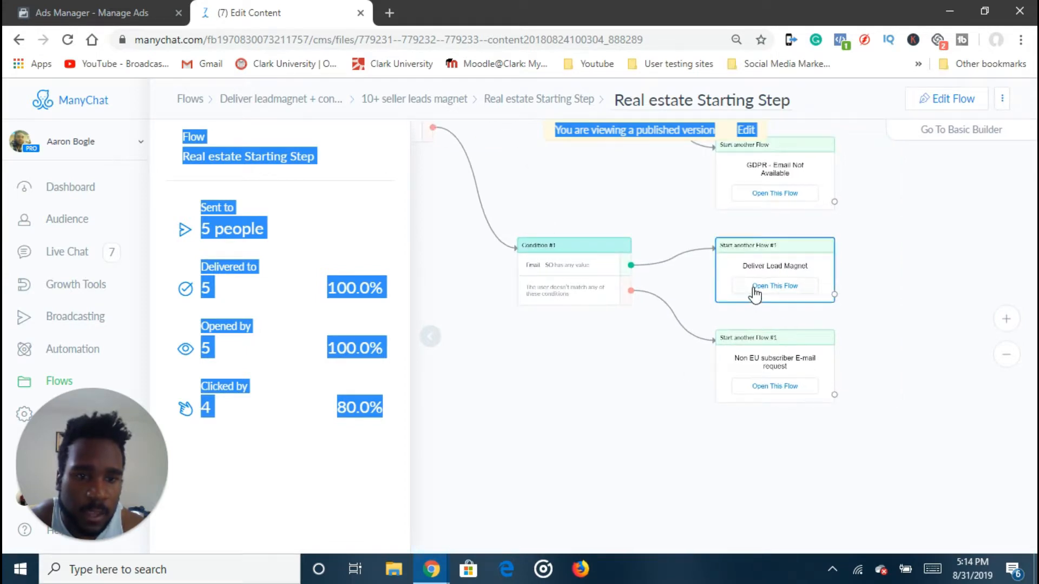
{"action": "left_click", "coordinate": [763, 286]}
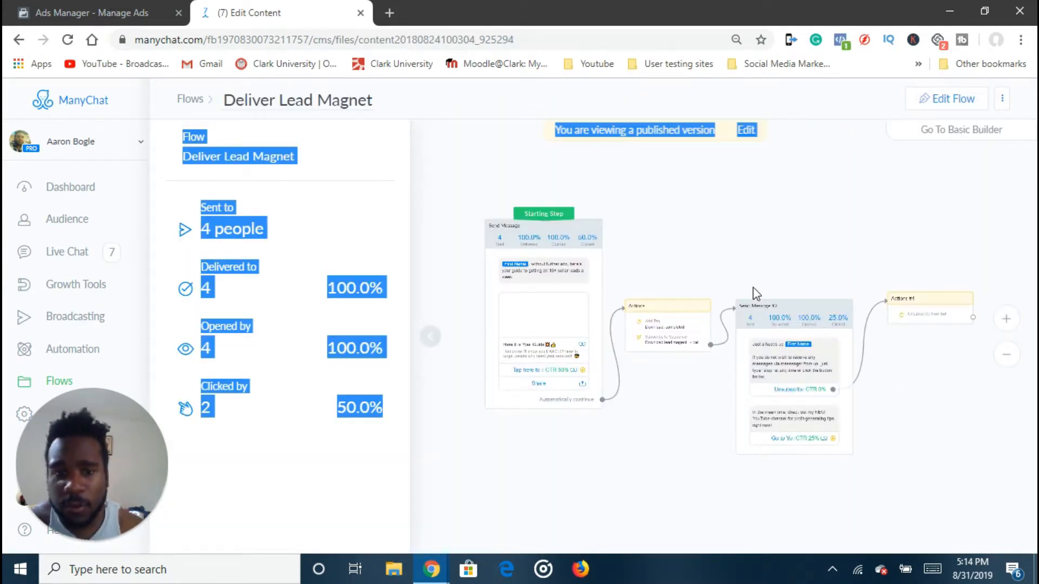
Step: Examine the Actions and Send Message #2 steps of the Deliver Lead Magnet flow
{"action": "left_click_drag", "start_coordinate": [608, 429], "coordinate": [561, 394]}
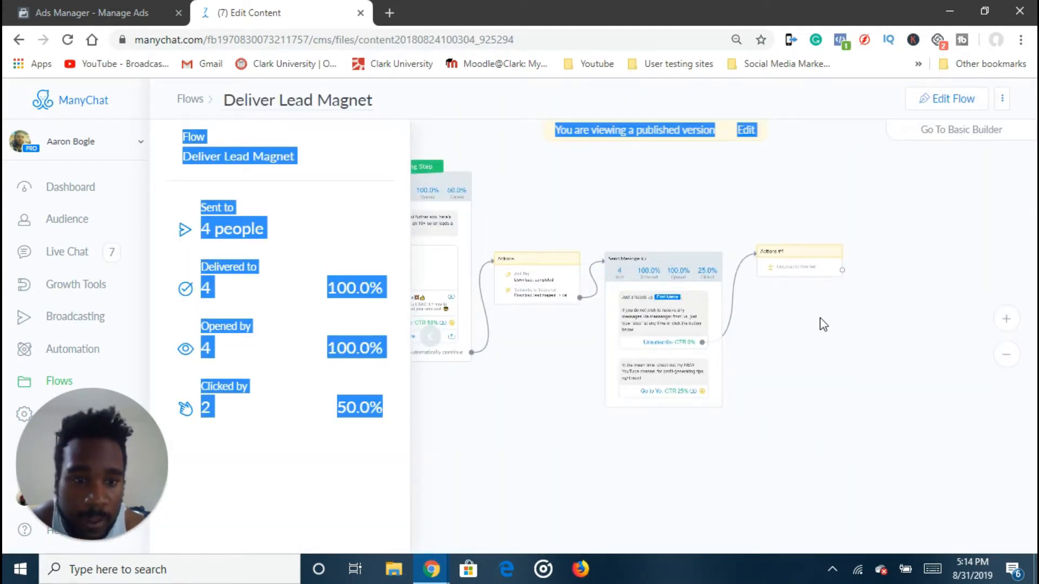
{"action": "scroll", "coordinate": [815, 310], "scroll_direction": "up", "scroll_amount": 4}
{"action": "left_click_drag", "start_coordinate": [760, 322], "coordinate": [1002, 347]}
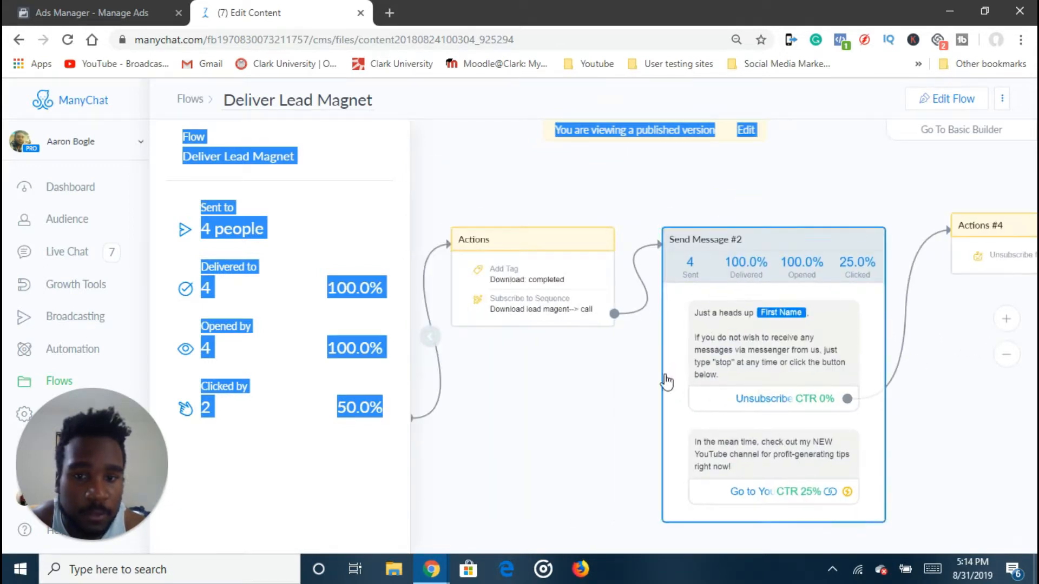
{"action": "left_click_drag", "start_coordinate": [610, 385], "coordinate": [649, 387]}
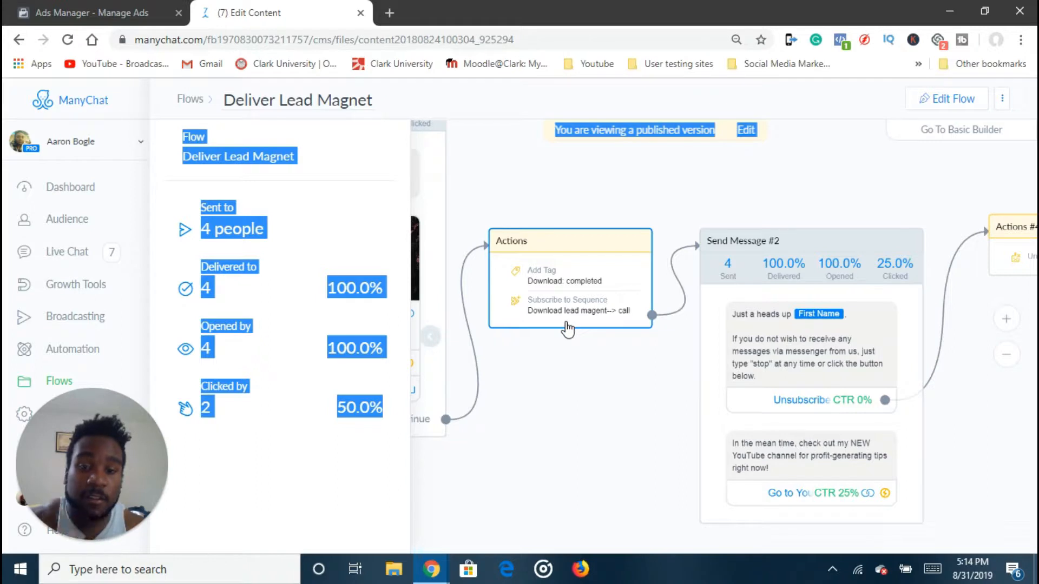
Step: Find the automation sequences and open "Download lead magent--> call" to view its scheduled messages
{"action": "left_click_drag", "start_coordinate": [70, 397], "coordinate": [122, 437]}
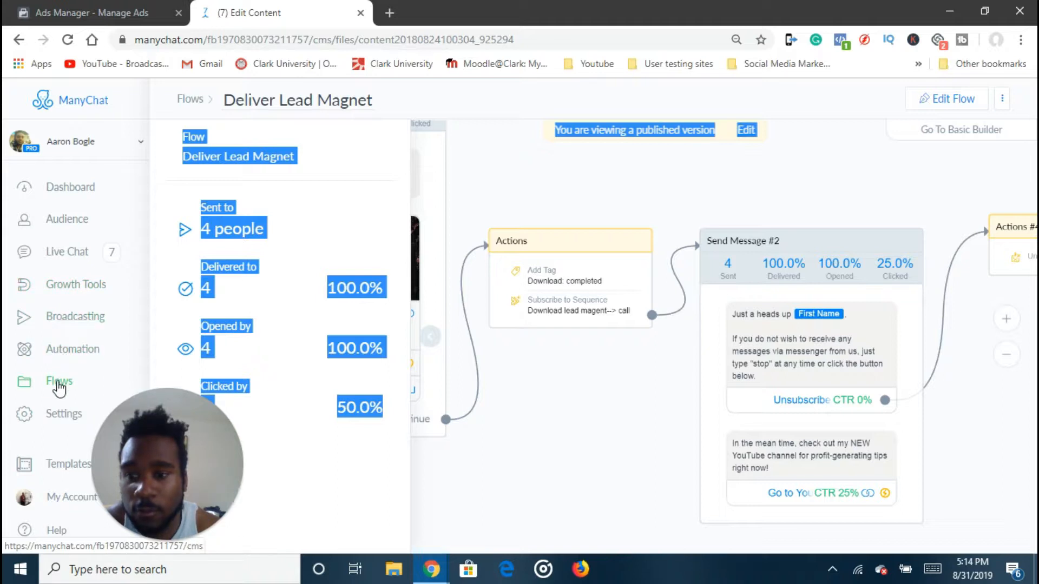
{"action": "left_click", "coordinate": [76, 285]}
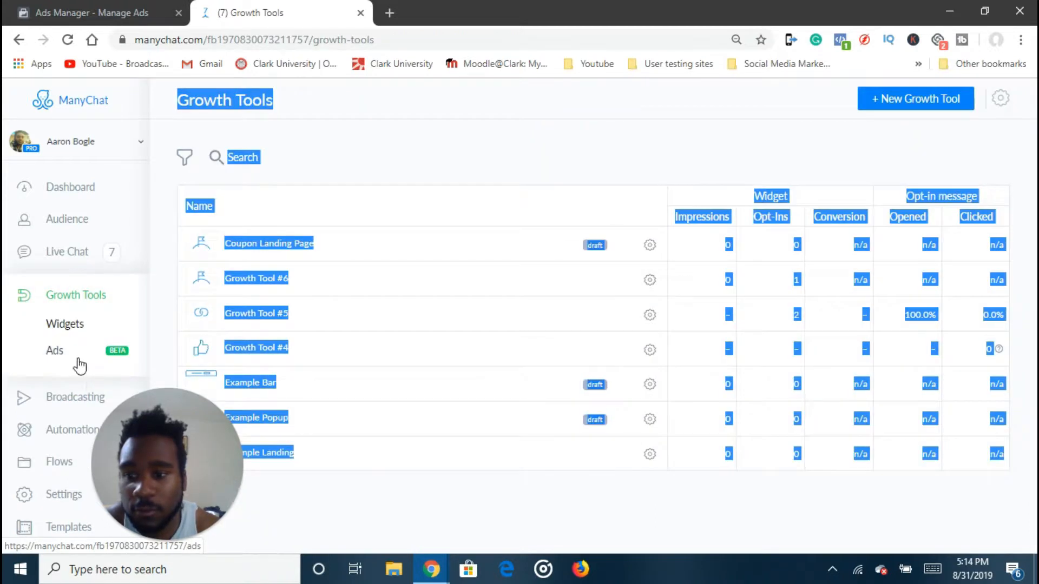
{"action": "left_click", "coordinate": [54, 429]}
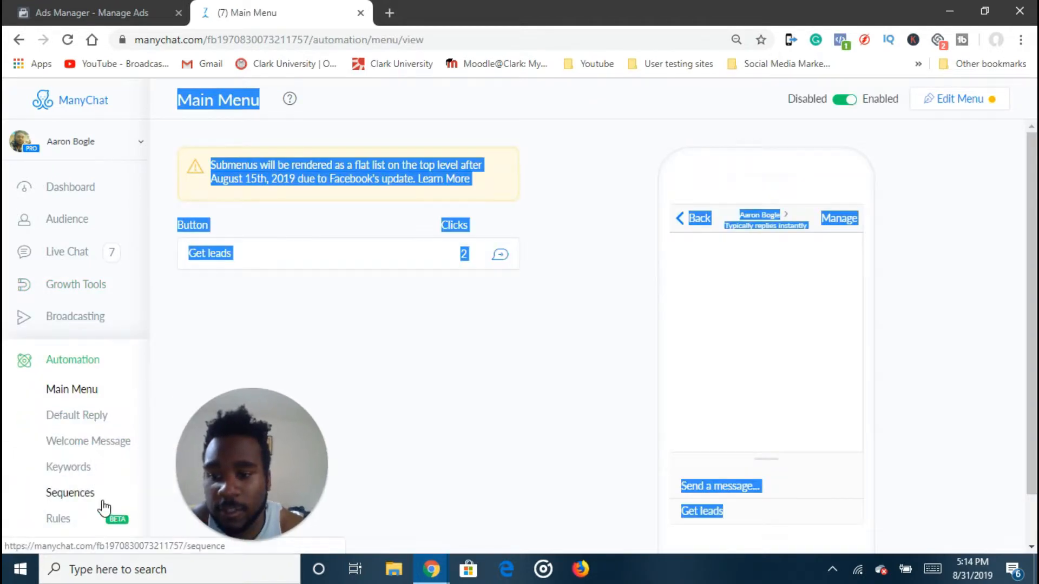
{"action": "left_click", "coordinate": [102, 501]}
{"action": "left_click", "coordinate": [412, 398]}
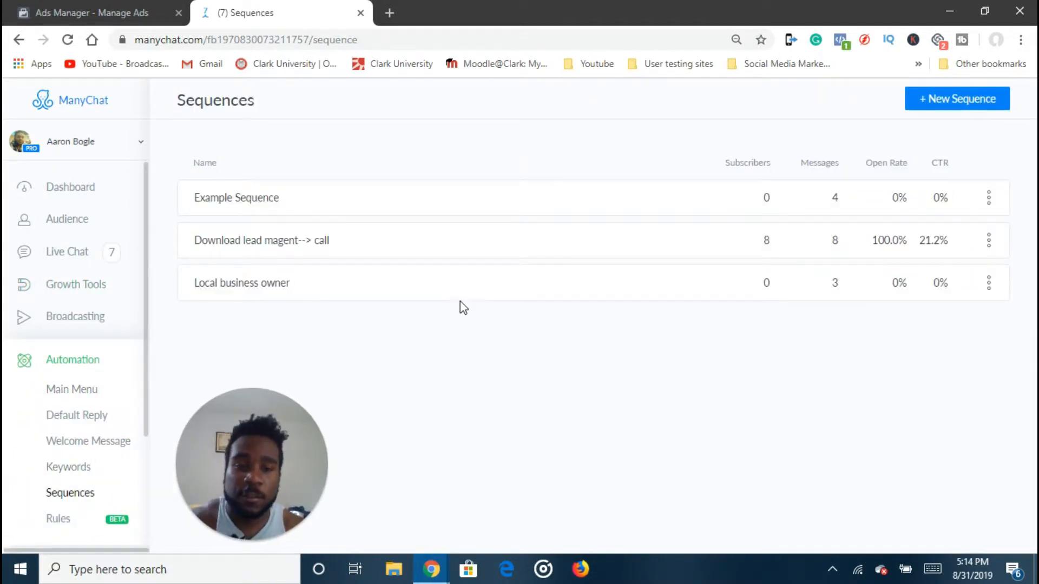
{"action": "left_click", "coordinate": [420, 249]}
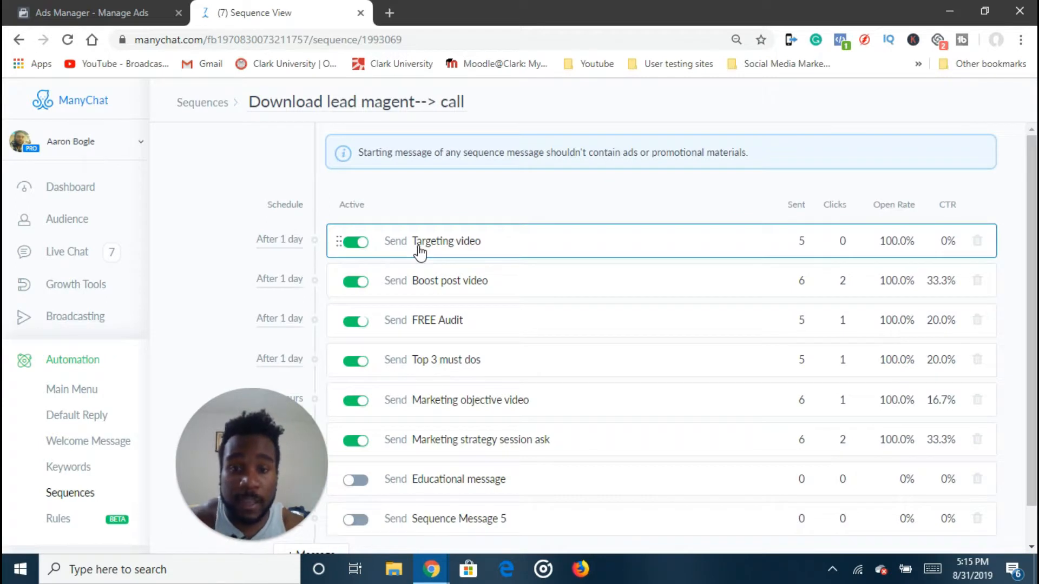
{"action": "left_click_drag", "start_coordinate": [287, 446], "coordinate": [112, 426]}
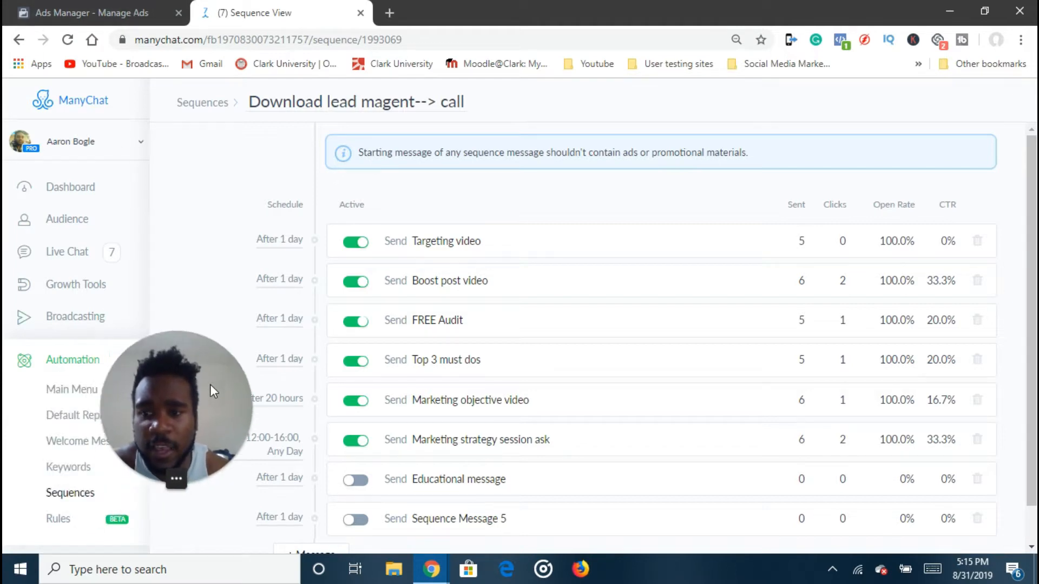
Step: Switch back to Ads Manager and review the ad's format, media, primary text, headline and call-to-action options
{"action": "left_click", "coordinate": [112, 17]}
{"action": "scroll", "coordinate": [427, 316], "scroll_direction": "up", "scroll_amount": 5}
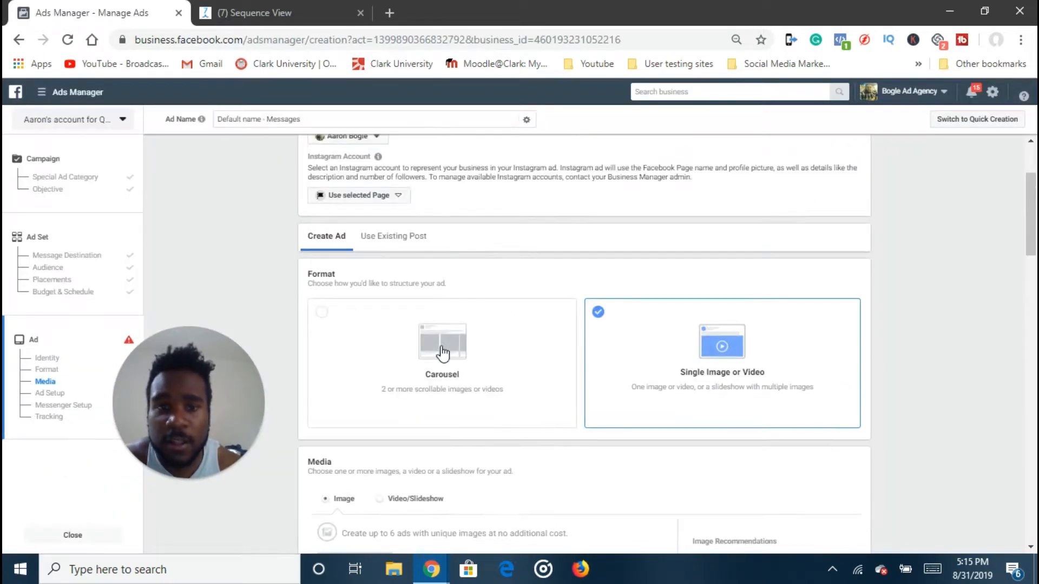
{"action": "scroll", "coordinate": [430, 323], "scroll_direction": "down", "scroll_amount": 8}
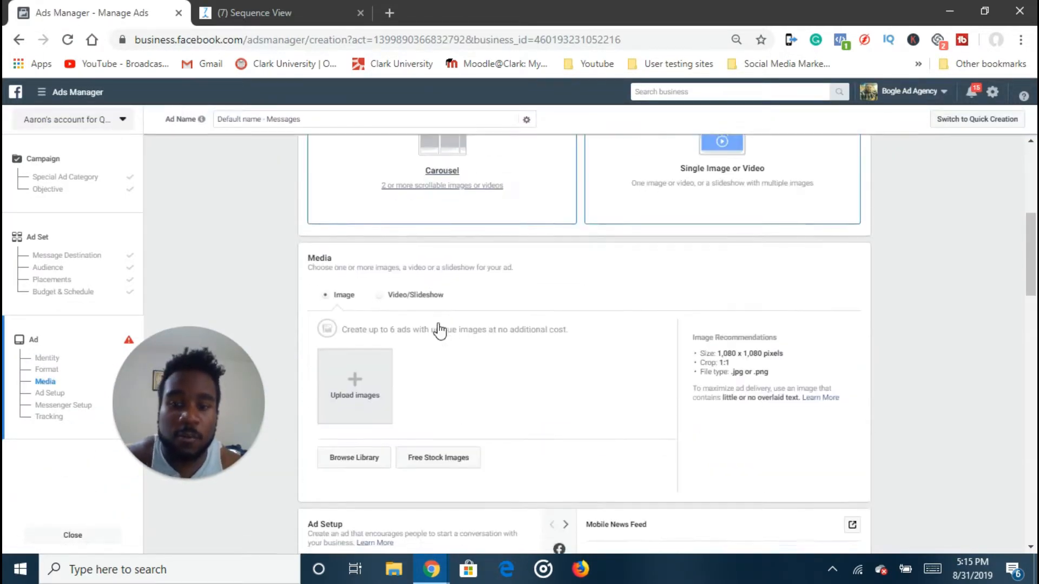
{"action": "scroll", "coordinate": [444, 363], "scroll_direction": "down", "scroll_amount": 3}
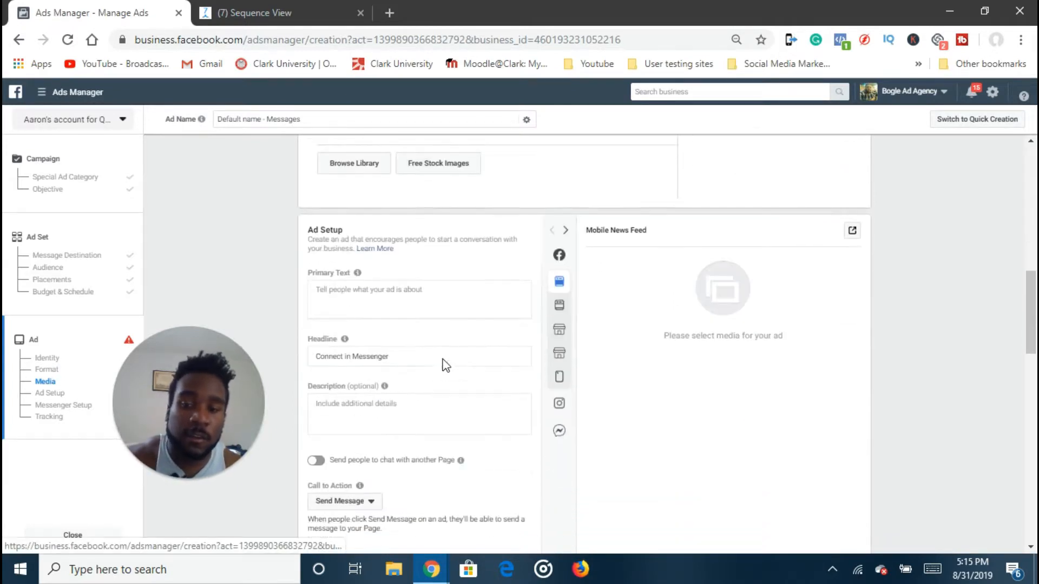
{"action": "left_click", "coordinate": [432, 295]}
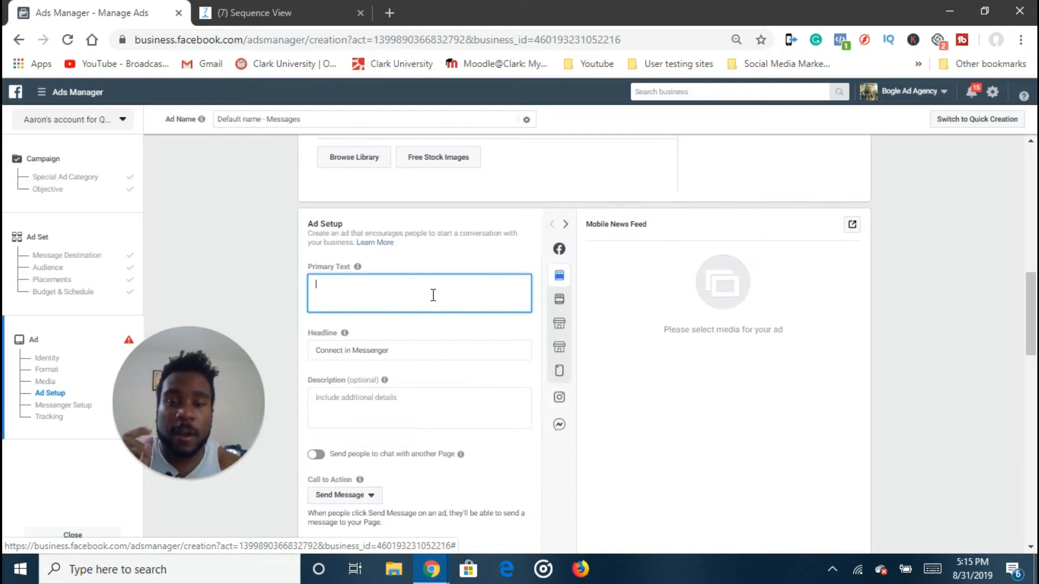
{"action": "left_click_drag", "start_coordinate": [239, 393], "coordinate": [144, 481]}
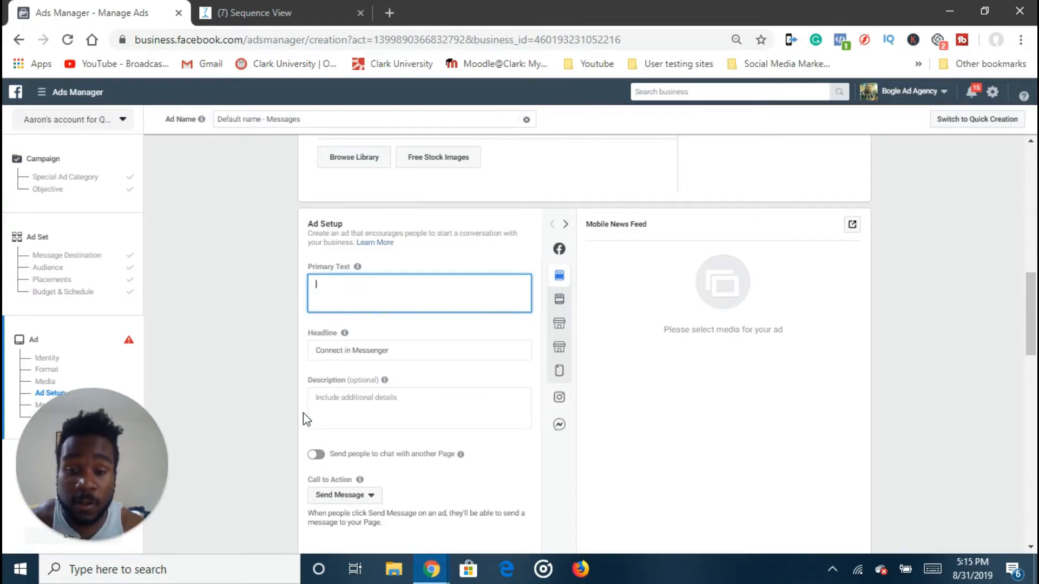
{"action": "scroll", "coordinate": [303, 413], "scroll_direction": "down", "scroll_amount": 2}
{"action": "scroll", "coordinate": [284, 404], "scroll_direction": "up", "scroll_amount": 2}
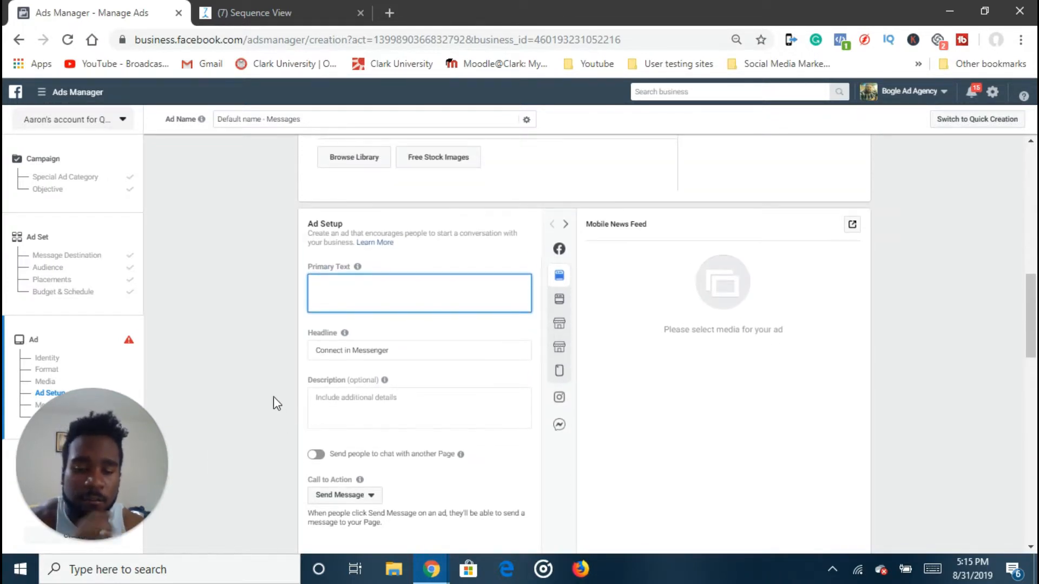
{"action": "scroll", "coordinate": [274, 395], "scroll_direction": "down", "scroll_amount": 2}
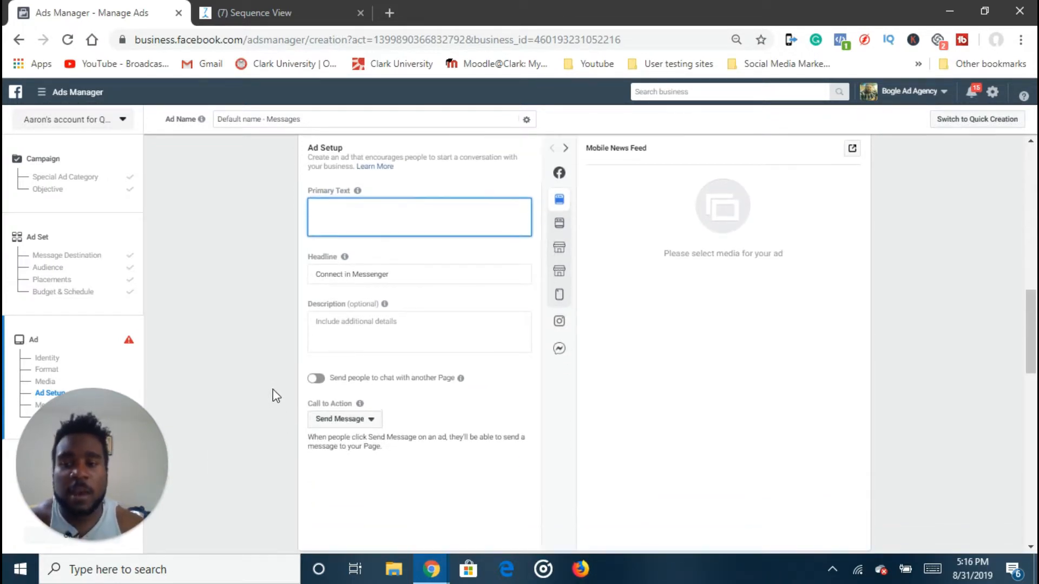
{"action": "scroll", "coordinate": [267, 387], "scroll_direction": "up", "scroll_amount": 2}
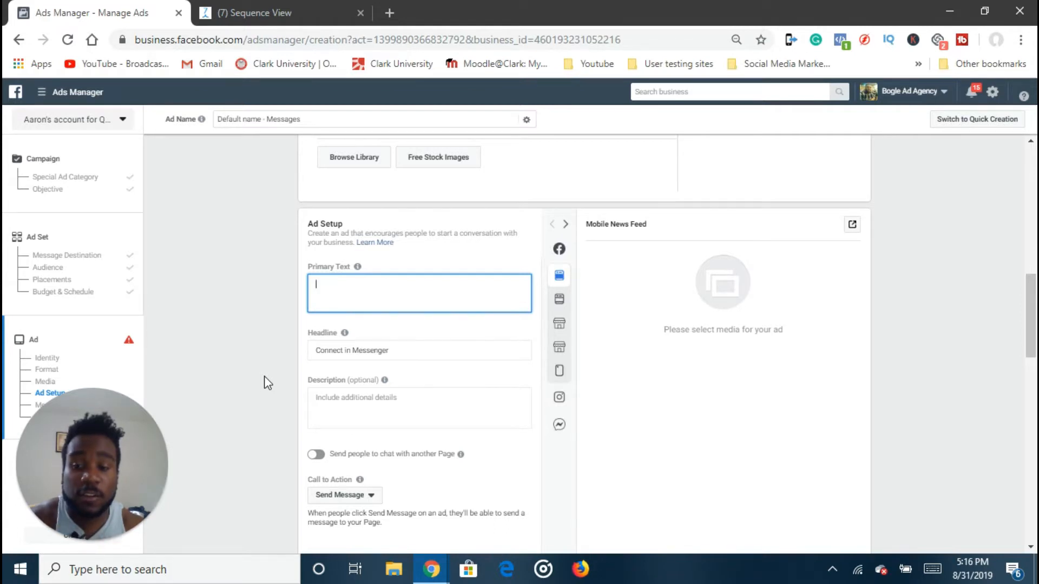
Step: Start a new custom template in Messenger Setup and remove its Frequently Asked Questions customer action
{"action": "scroll", "coordinate": [266, 383], "scroll_direction": "down", "scroll_amount": 7}
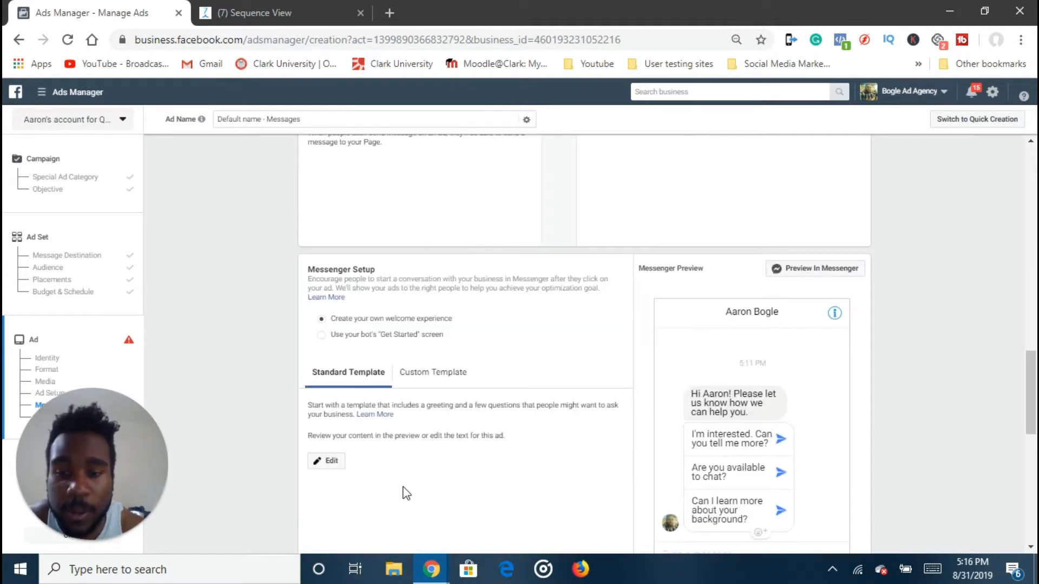
{"action": "scroll", "coordinate": [390, 314], "scroll_direction": "down", "scroll_amount": 3}
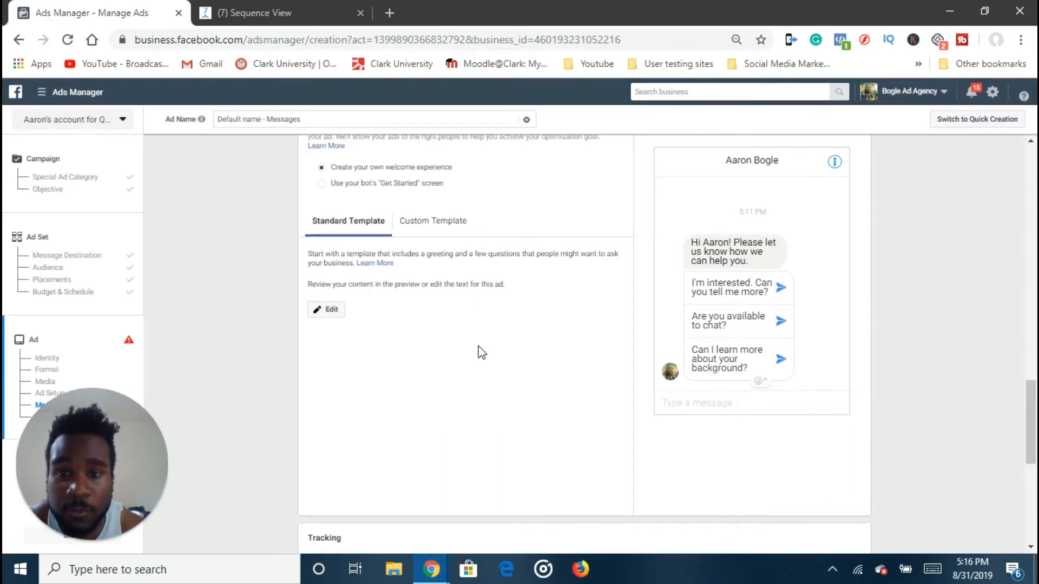
{"action": "scroll", "coordinate": [354, 267], "scroll_direction": "up", "scroll_amount": 1}
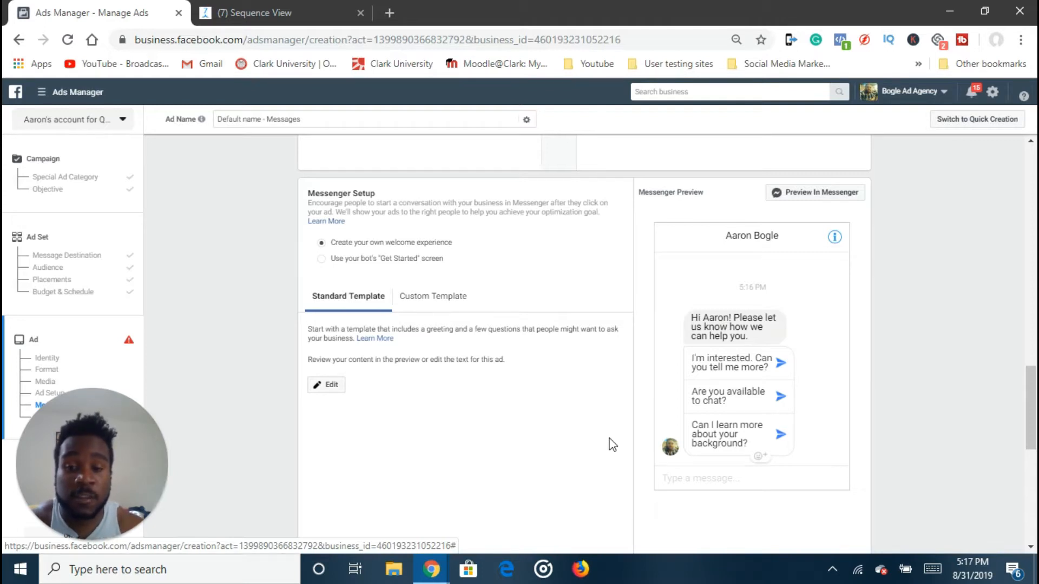
{"action": "left_click", "coordinate": [455, 309]}
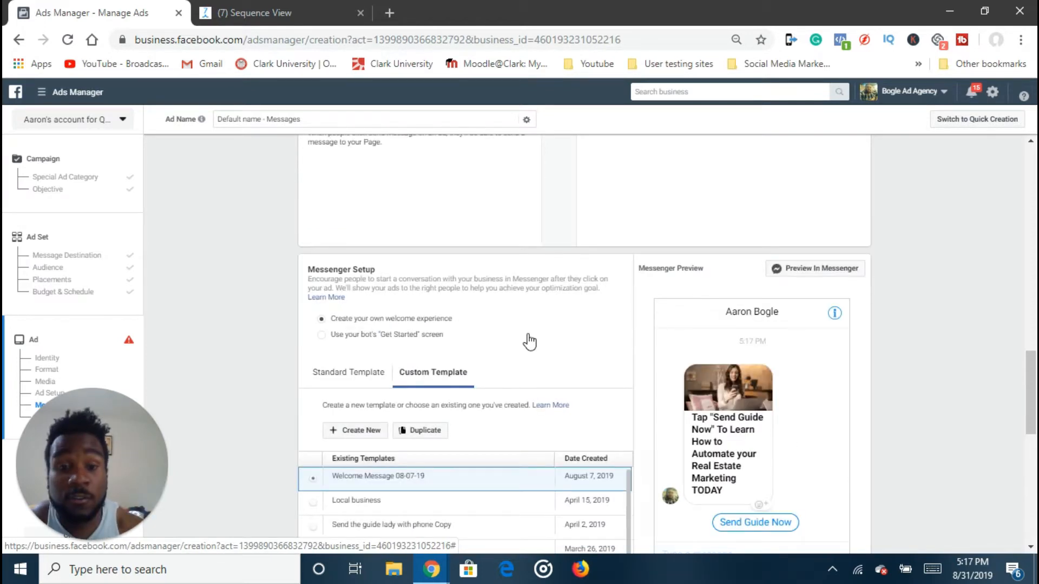
{"action": "scroll", "coordinate": [527, 336], "scroll_direction": "down", "scroll_amount": 1}
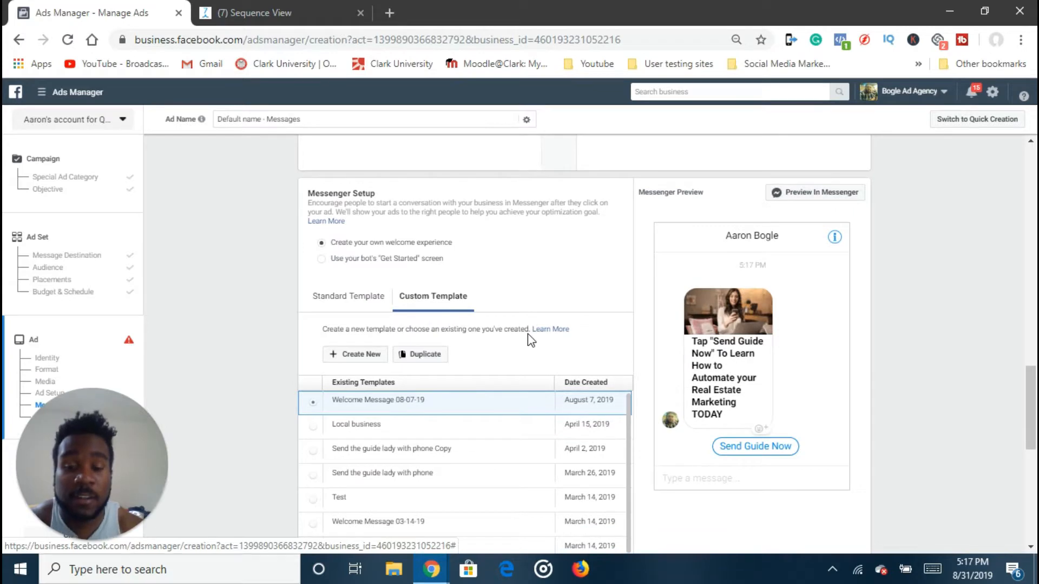
{"action": "left_click", "coordinate": [356, 361]}
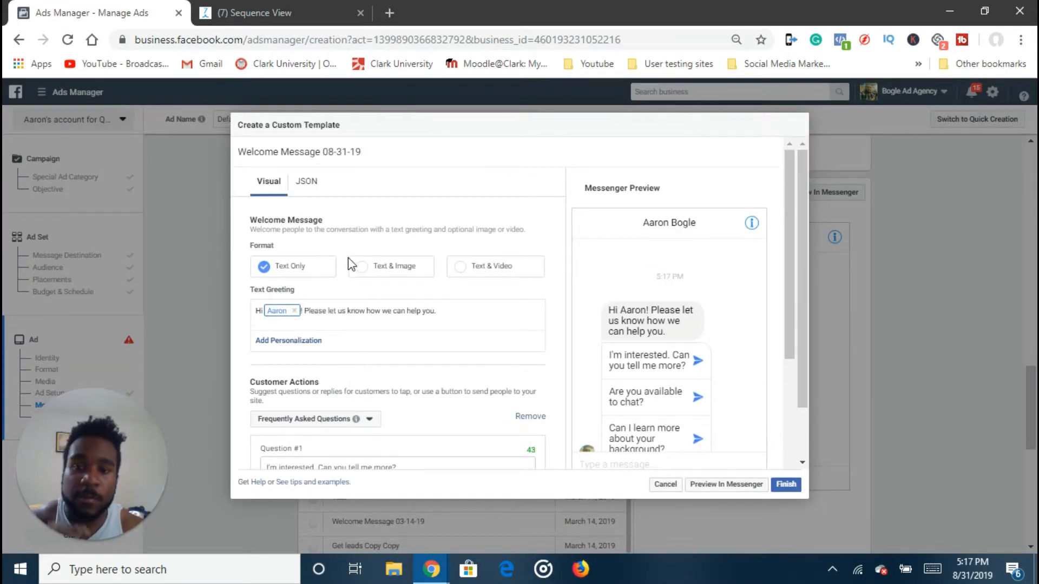
{"action": "scroll", "coordinate": [435, 302], "scroll_direction": "down", "scroll_amount": 3}
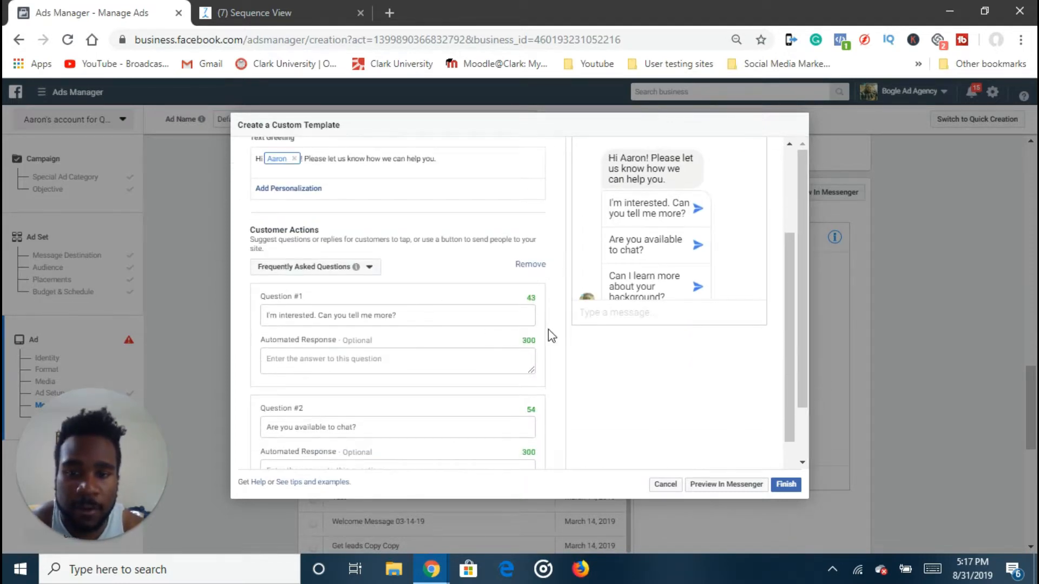
{"action": "left_click", "coordinate": [525, 266]}
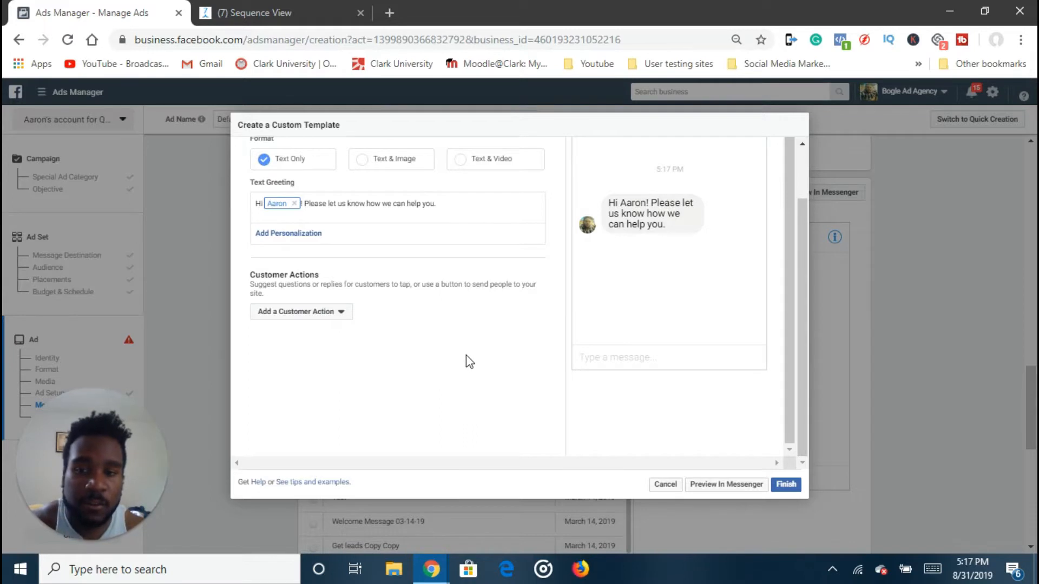
Step: Set the welcome message format to Text & Image and clear the default text greeting
{"action": "scroll", "coordinate": [467, 359], "scroll_direction": "up", "scroll_amount": 1}
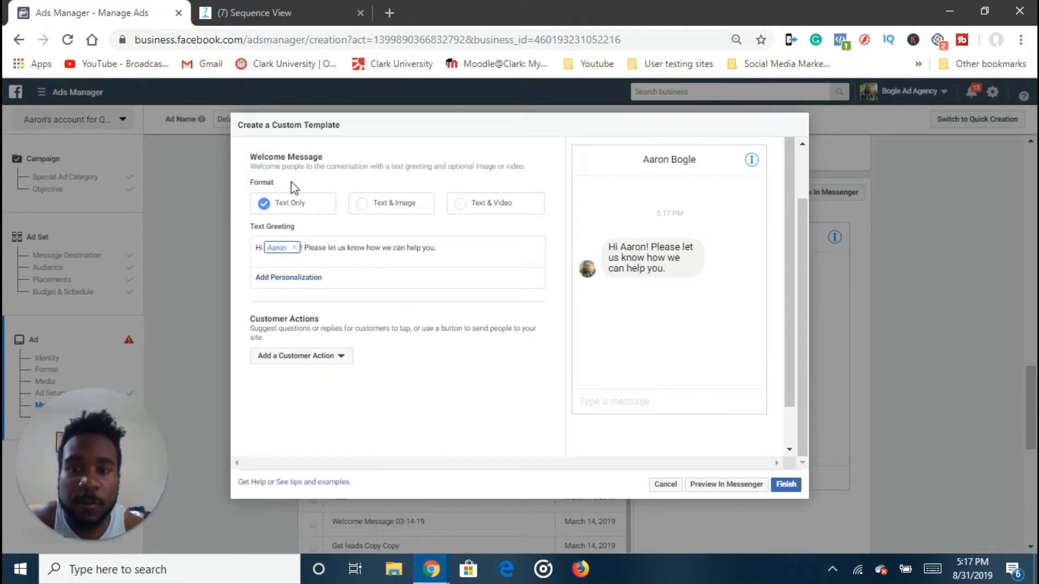
{"action": "left_click", "coordinate": [394, 211]}
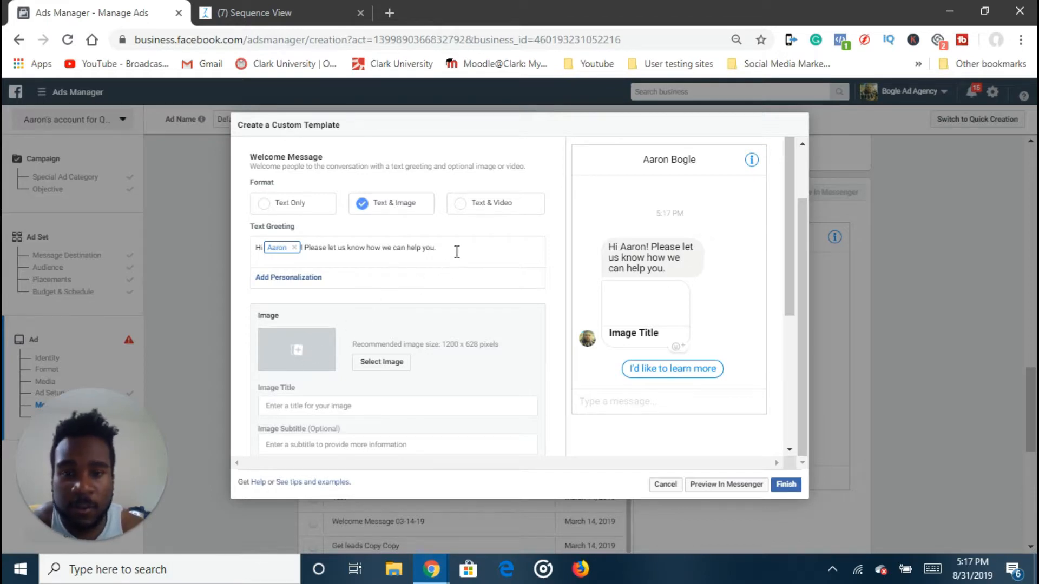
{"action": "left_click_drag", "start_coordinate": [457, 252], "coordinate": [250, 240]}
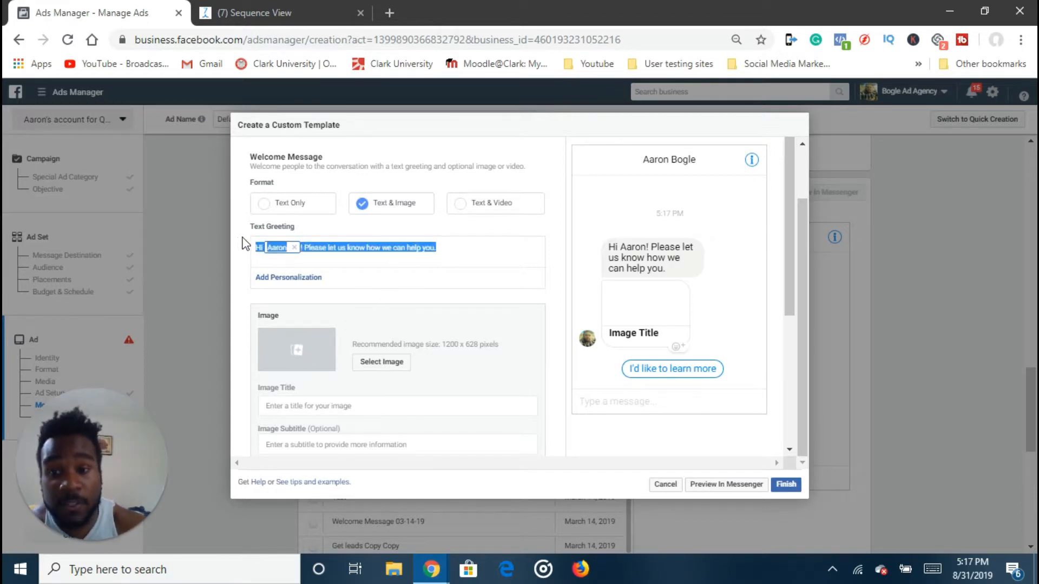
{"action": "key", "text": "BackSpace"}
Step: Title the welcome message image "Hey get this discount today! Click the butoon below to calim it NOWW"
{"action": "scroll", "coordinate": [347, 347], "scroll_direction": "down", "scroll_amount": 1}
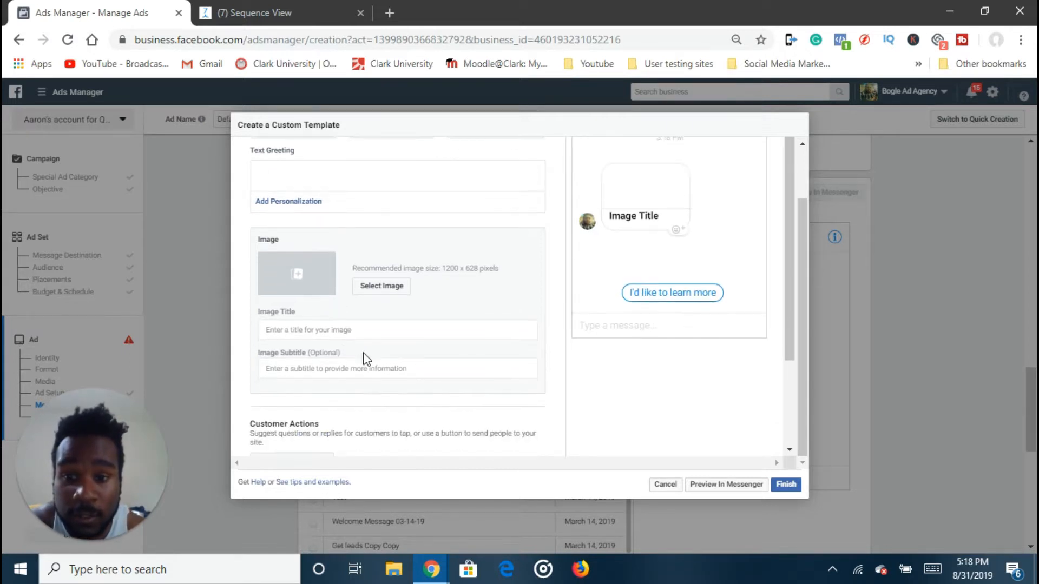
{"action": "left_click", "coordinate": [328, 337]}
{"action": "left_click", "coordinate": [342, 332]}
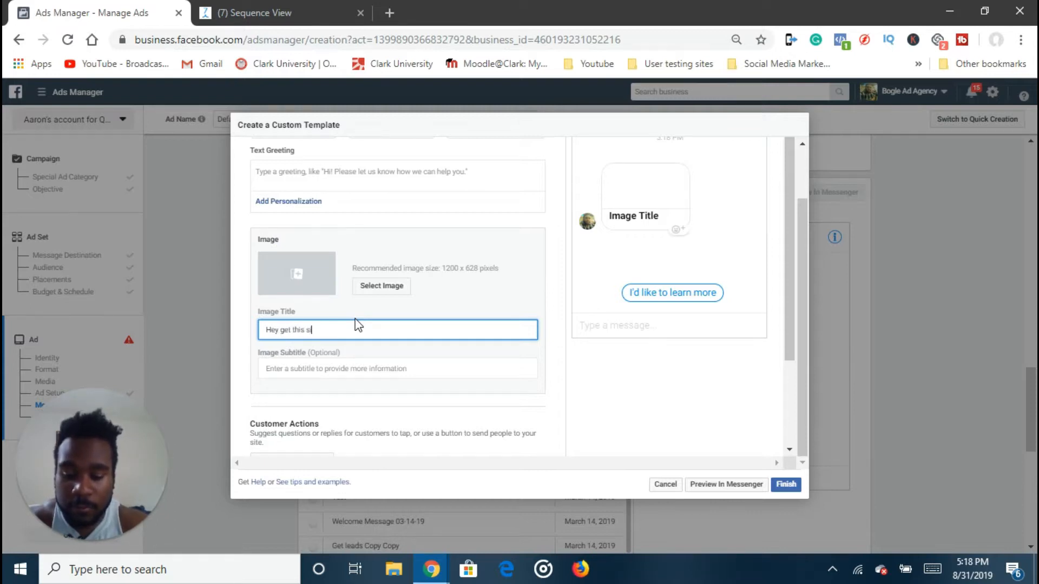
{"action": "key", "text": "BackSpace"}
{"action": "key", "text": "BackSpace"}
{"action": "type", "text": "do"}
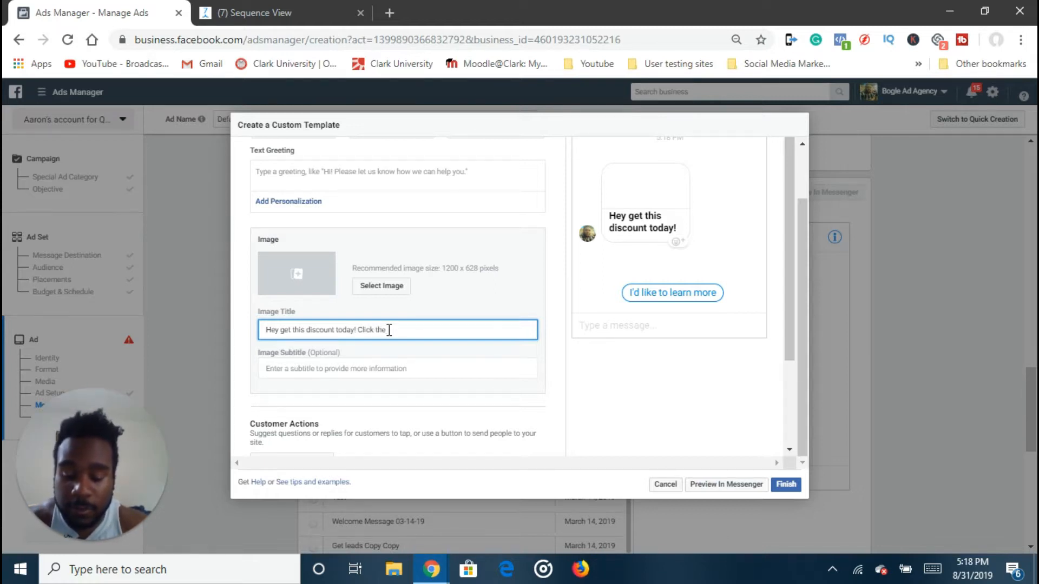
{"action": "type", "text": "reply belwo"}
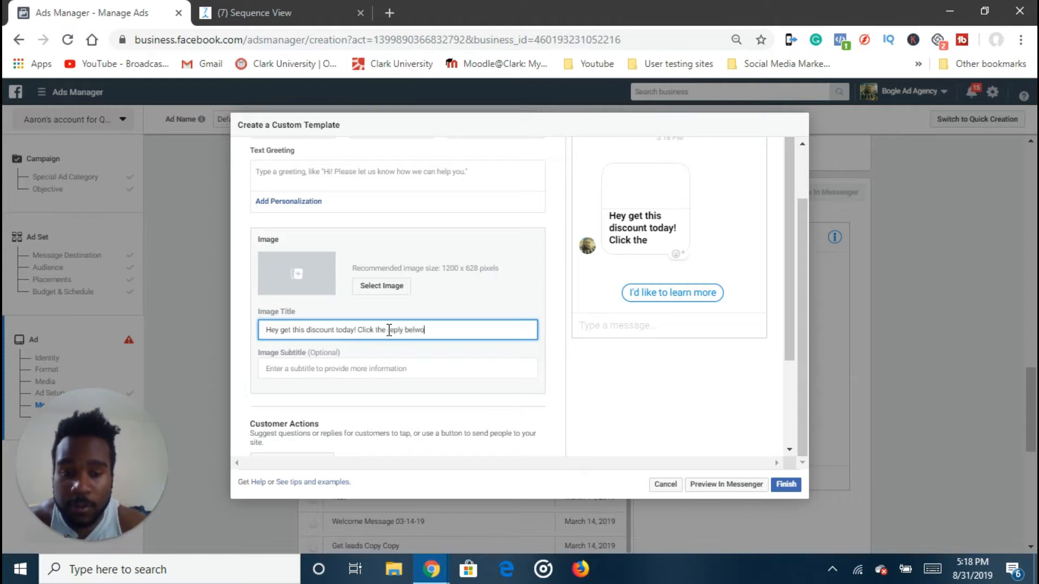
{"action": "key", "text": "BackSpace"}
{"action": "key", "text": "BackSpace"}
{"action": "key", "text": "BackSpace"}
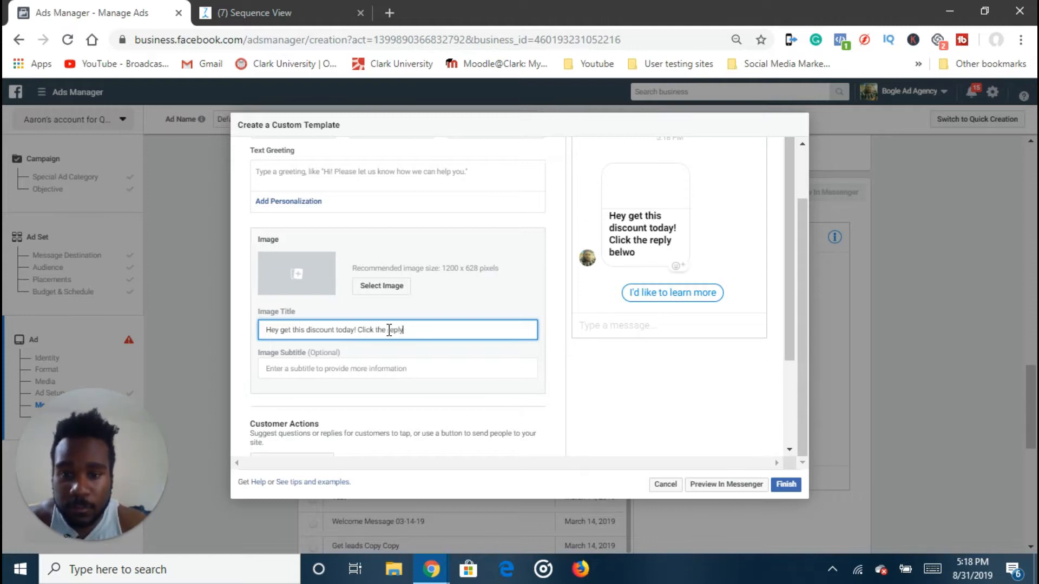
{"action": "key", "text": "BackSpace"}
{"action": "key", "text": "BackSpace"}
{"action": "key", "text": "BackSpace"}
{"action": "type", "text": "bu"}
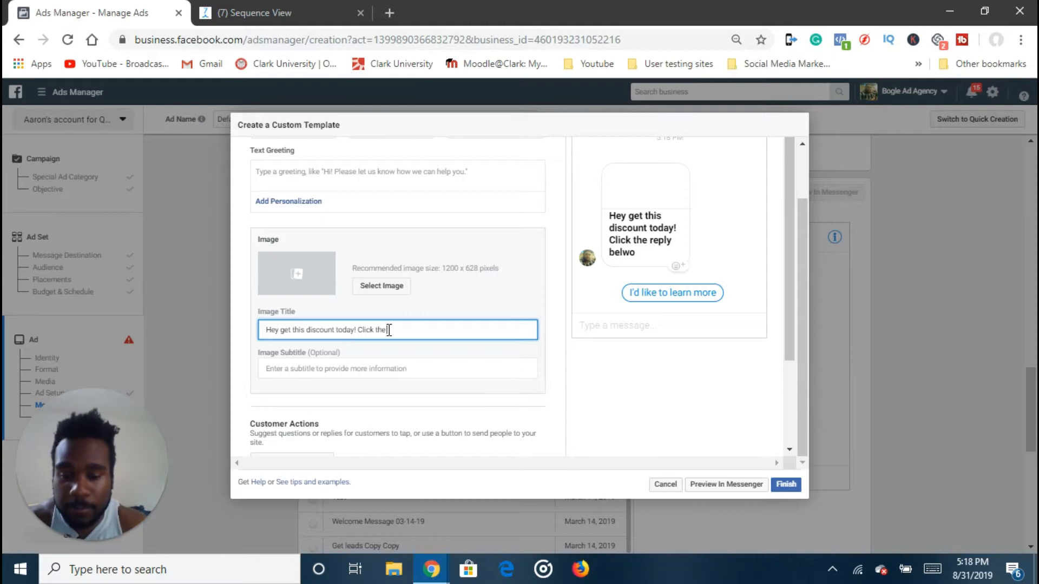
{"action": "type", "text": "toon b"}
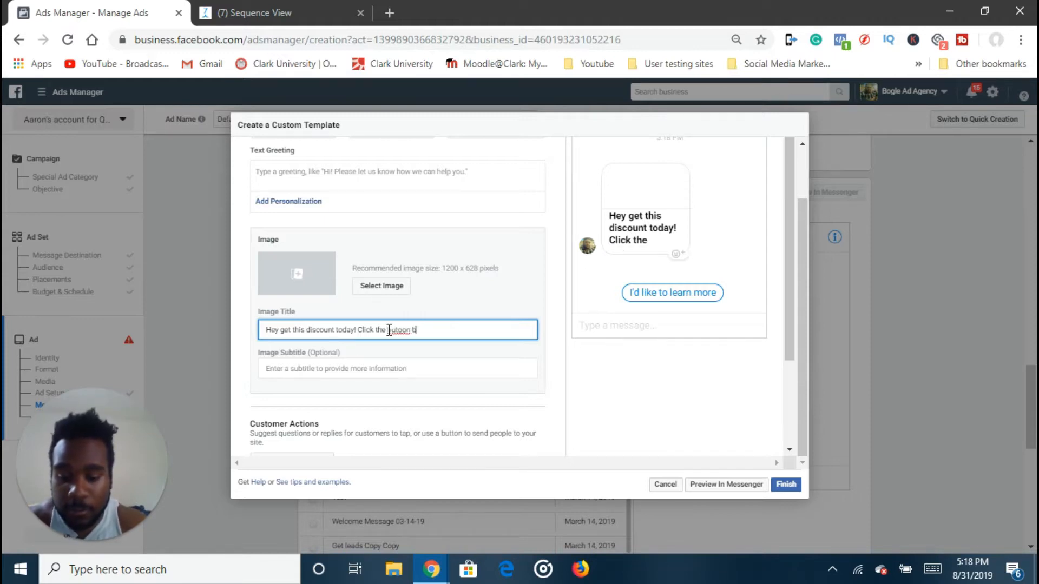
{"action": "type", "text": "elow to calim"}
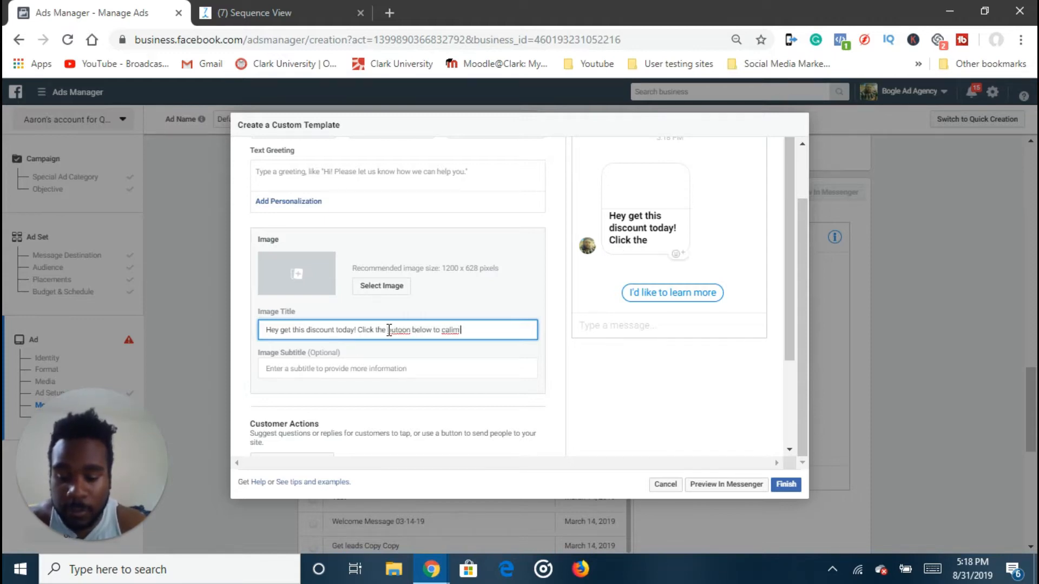
{"action": "type", "text": " it NOWW"}
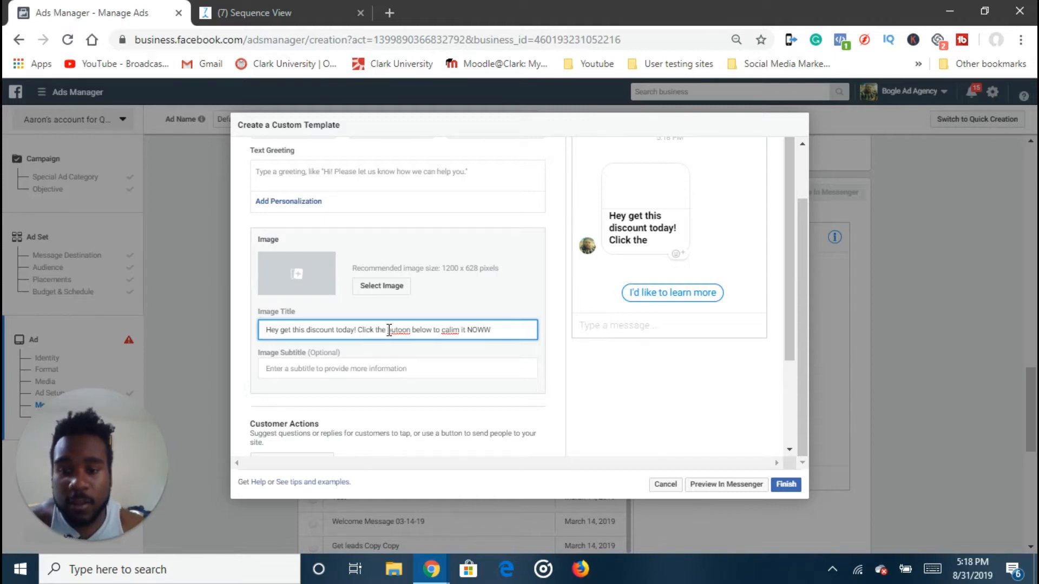
Step: Switch to ManyChat and open its keyword automation rules, viewing the list down to "Send Guide Now"
{"action": "scroll", "coordinate": [438, 372], "scroll_direction": "down", "scroll_amount": 3}
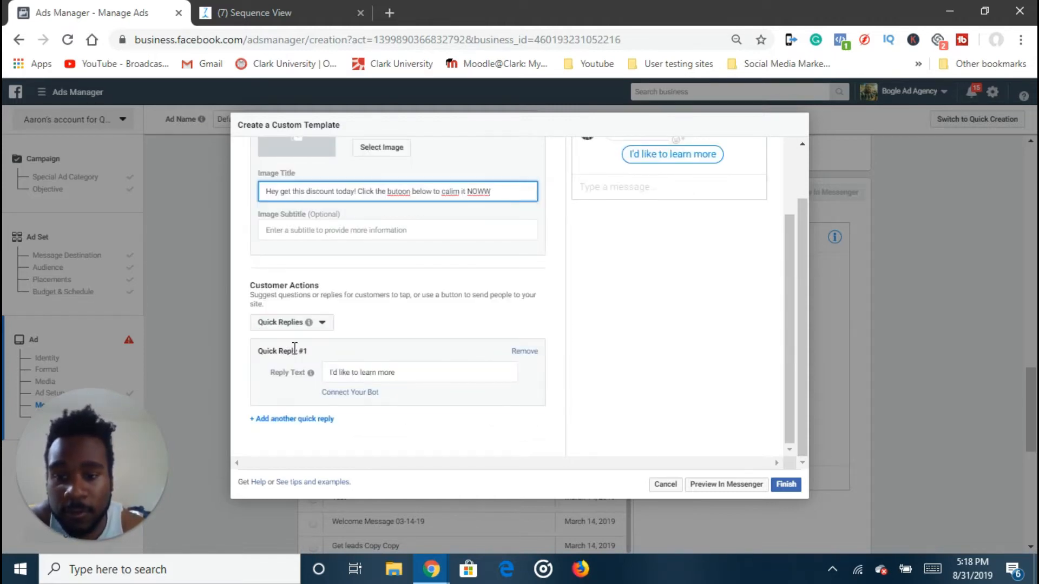
{"action": "left_click", "coordinate": [279, 15]}
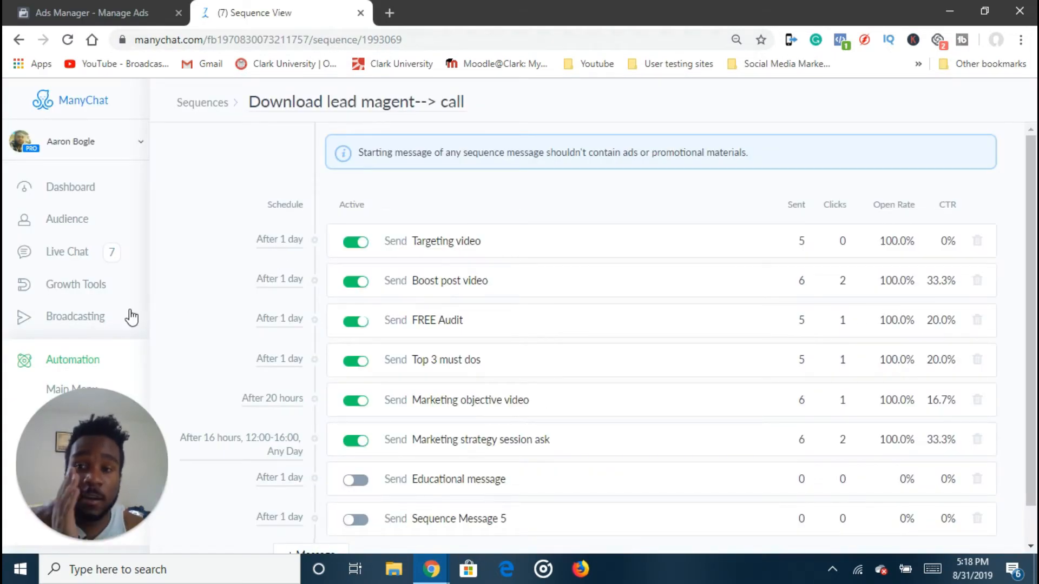
{"action": "left_click_drag", "start_coordinate": [121, 452], "coordinate": [246, 371]}
{"action": "left_click", "coordinate": [51, 471]}
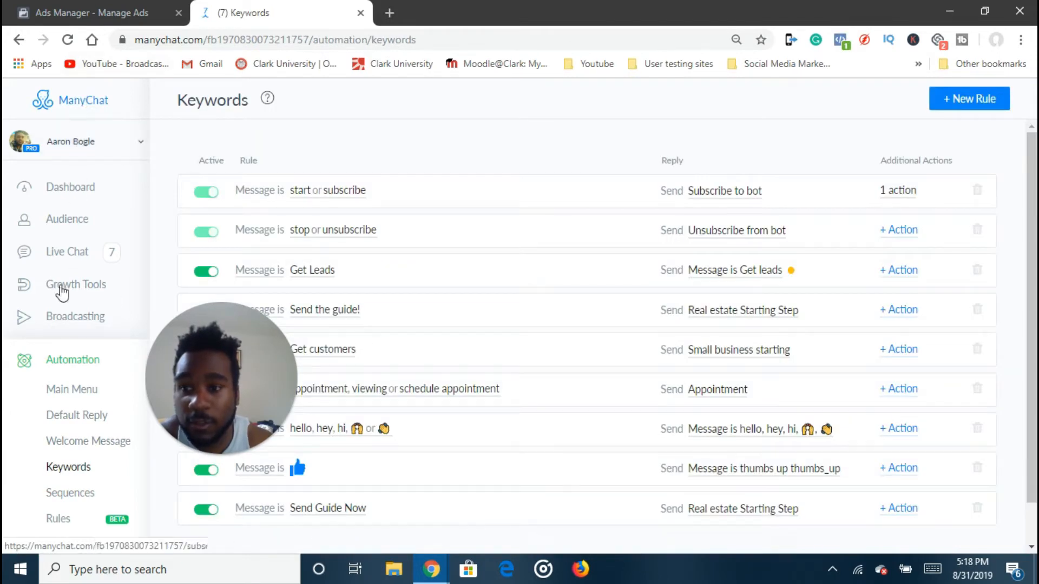
{"action": "left_click_drag", "start_coordinate": [198, 382], "coordinate": [86, 407]}
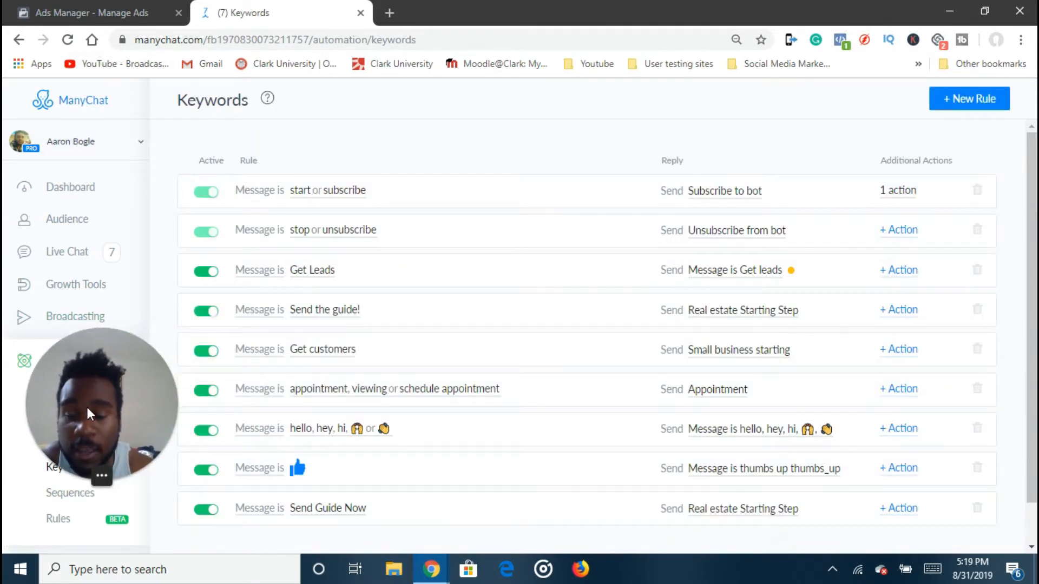
{"action": "scroll", "coordinate": [333, 368], "scroll_direction": "down", "scroll_amount": 1}
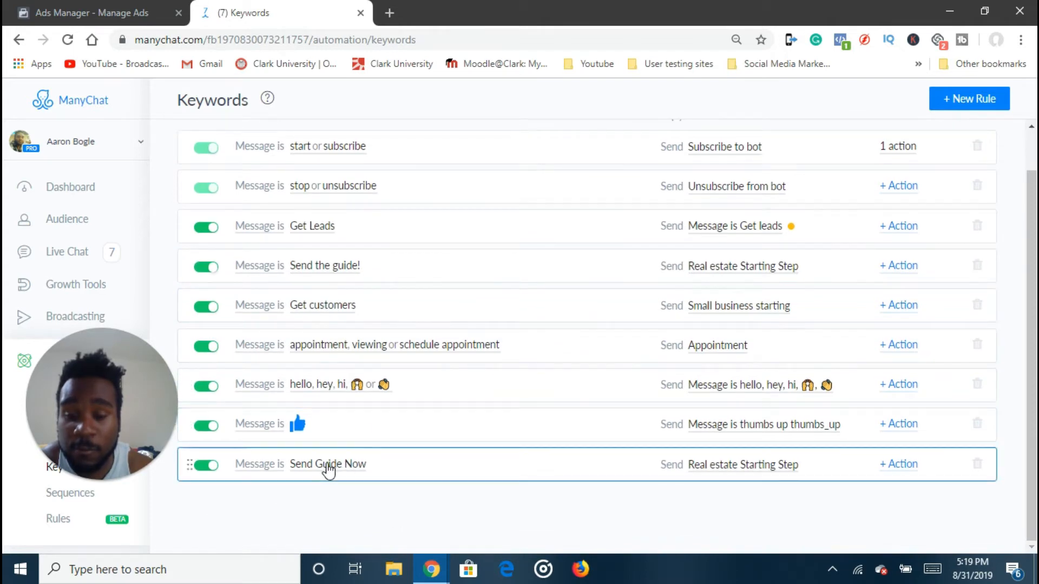
Step: Switch back to Ads Manager and copy the first quick reply's text, "I'd like to learn more"
{"action": "left_click", "coordinate": [74, 10]}
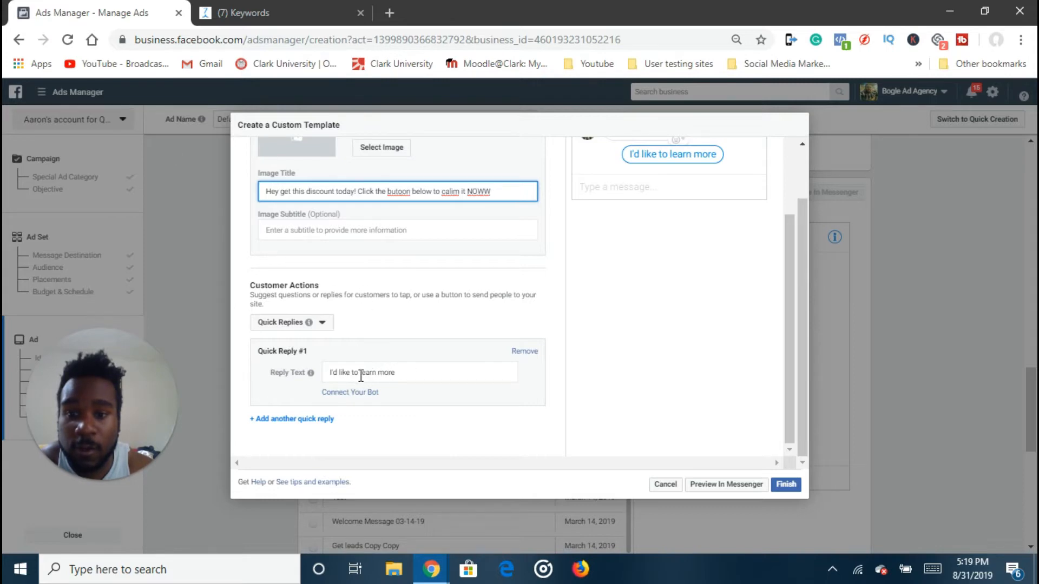
{"action": "left_click_drag", "start_coordinate": [407, 375], "coordinate": [335, 368]}
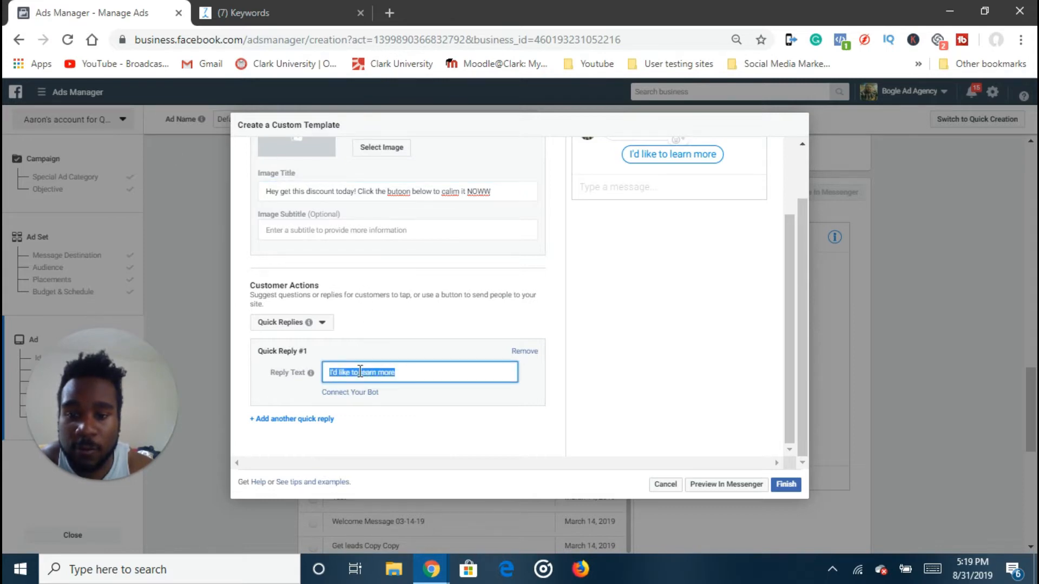
{"action": "right_click", "coordinate": [360, 373]}
{"action": "left_click", "coordinate": [391, 152]}
Step: Switch to ManyChat and create a keyword rule for the copied phrase "I'd like to learn more"
{"action": "left_click", "coordinate": [251, 8]}
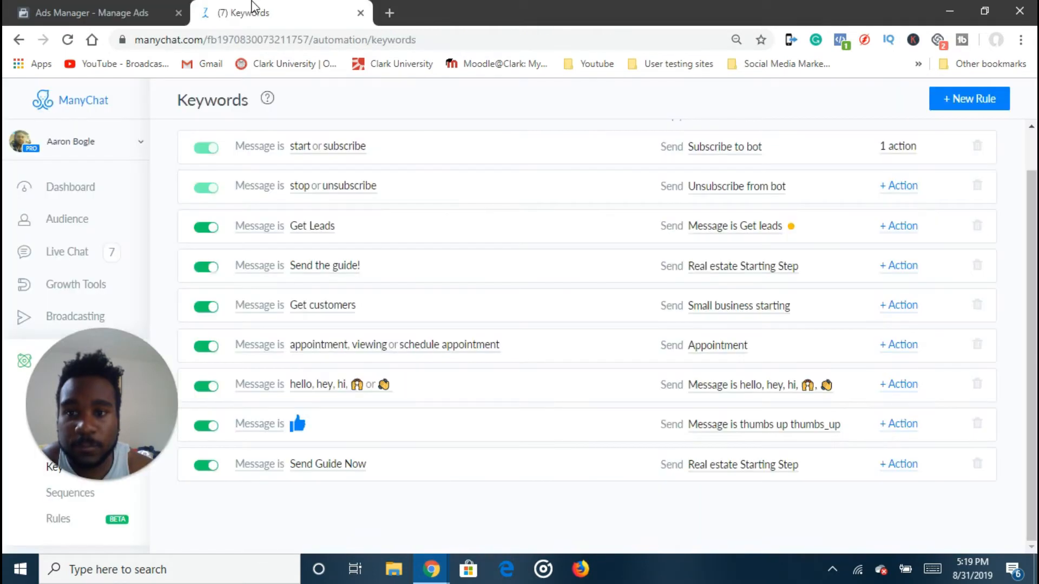
{"action": "left_click", "coordinate": [972, 106]}
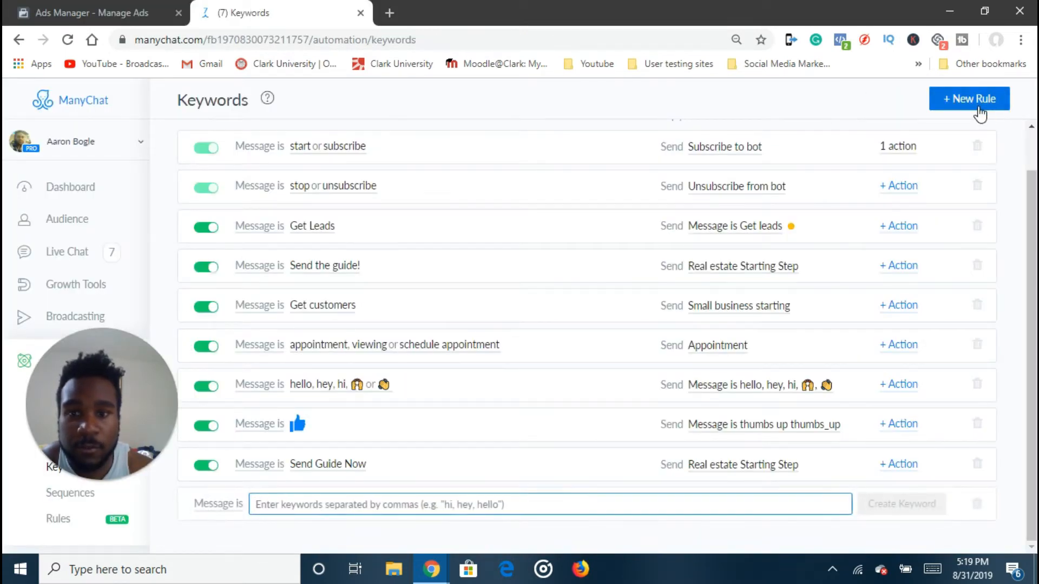
{"action": "right_click", "coordinate": [383, 504]}
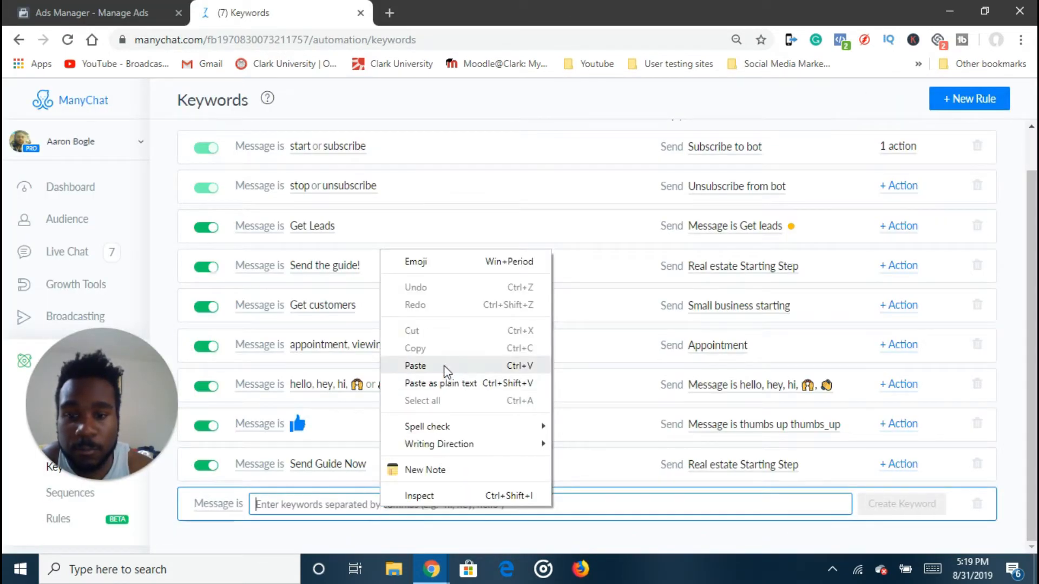
{"action": "left_click", "coordinate": [416, 366]}
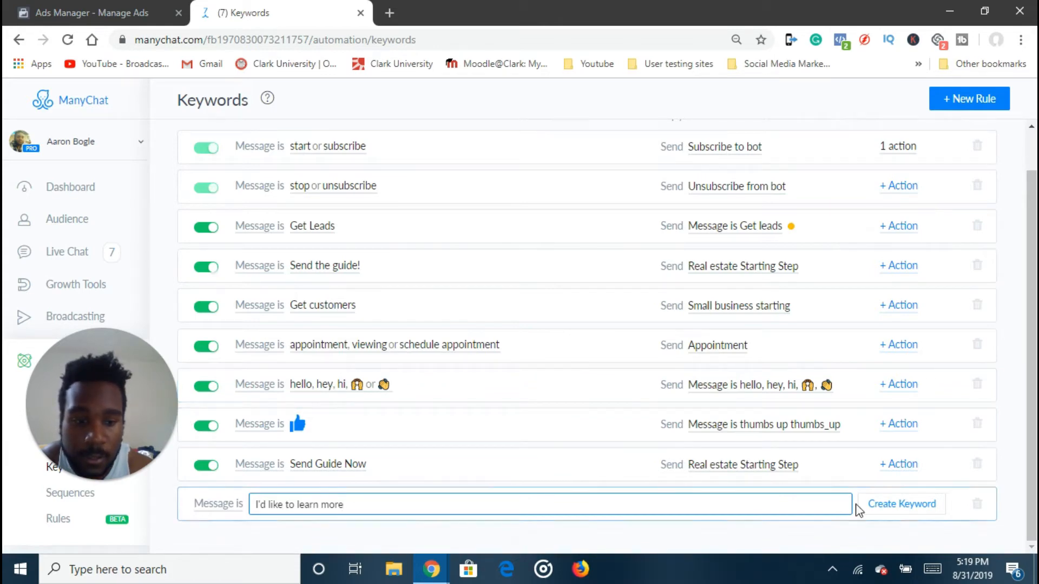
{"action": "left_click", "coordinate": [875, 504]}
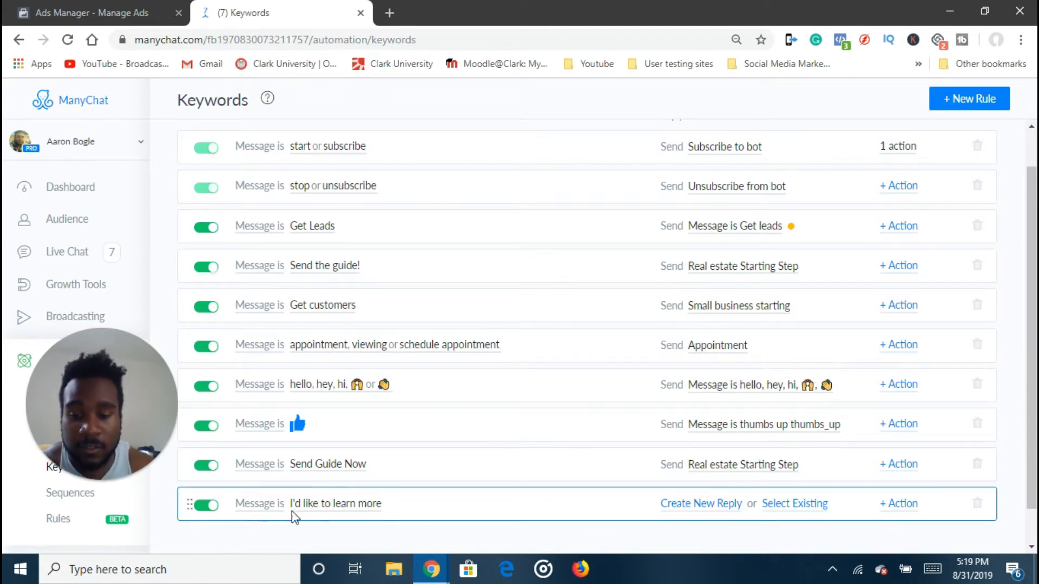
Step: Browse the existing flows available as the new keyword's reply, including the Lead magnet and Real estate Starting Step folders, and close the picker
{"action": "left_click", "coordinate": [795, 503]}
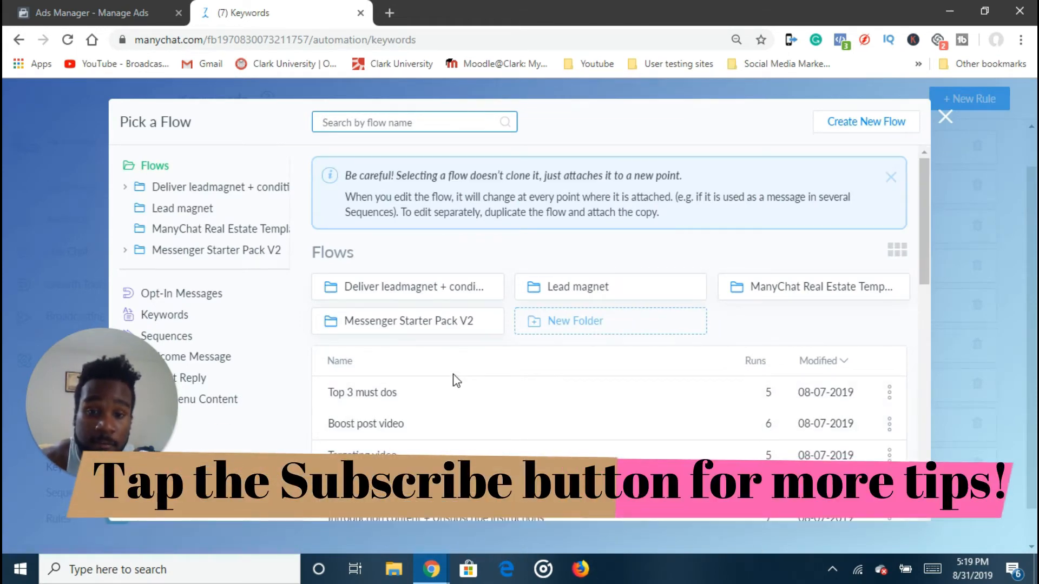
{"action": "left_click", "coordinate": [545, 297]}
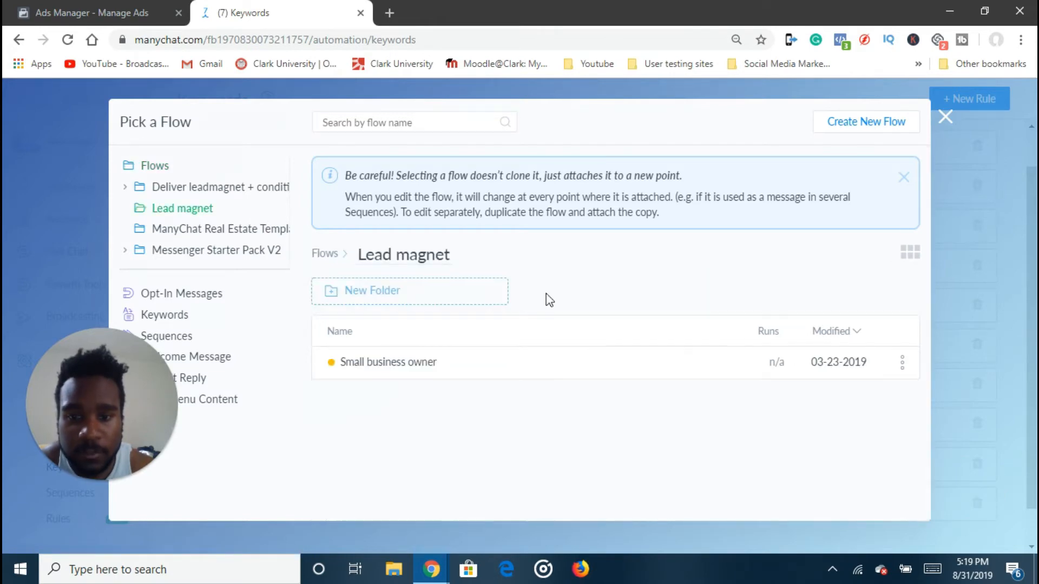
{"action": "left_click", "coordinate": [373, 292]}
{"action": "left_click", "coordinate": [675, 122]}
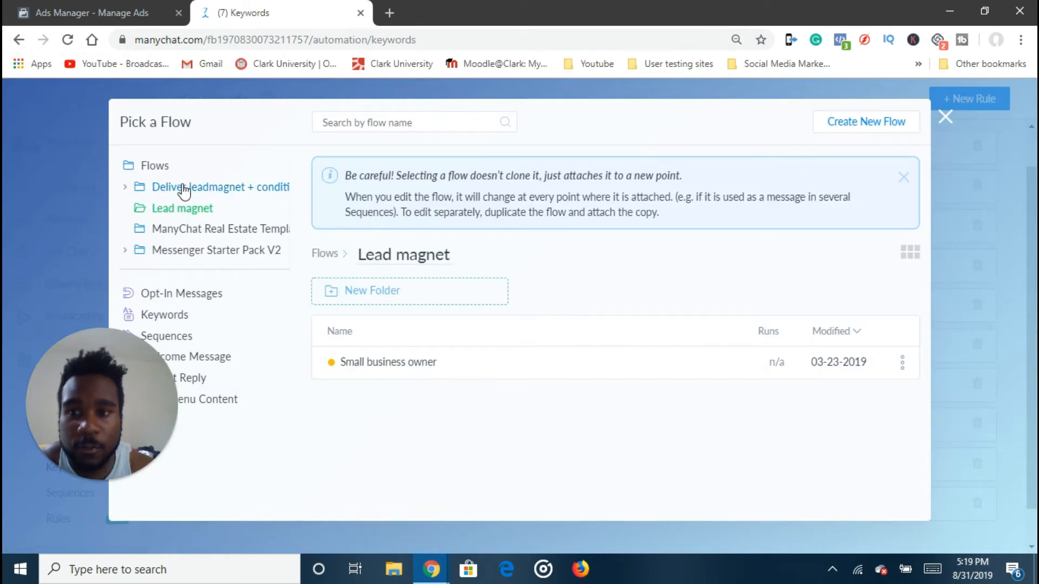
{"action": "left_click", "coordinate": [184, 188]}
{"action": "left_click", "coordinate": [379, 300]}
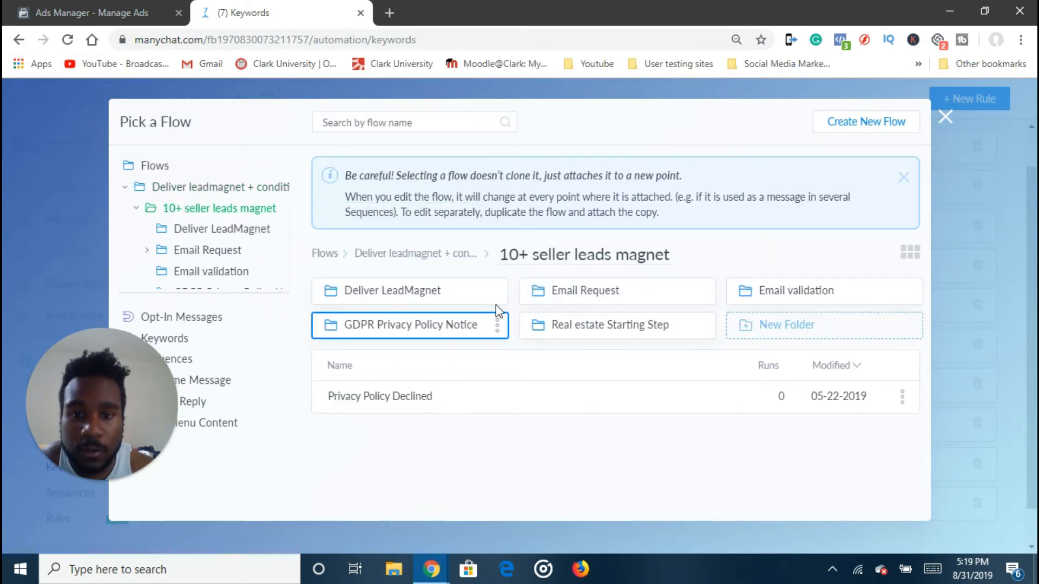
{"action": "left_click", "coordinate": [559, 334]}
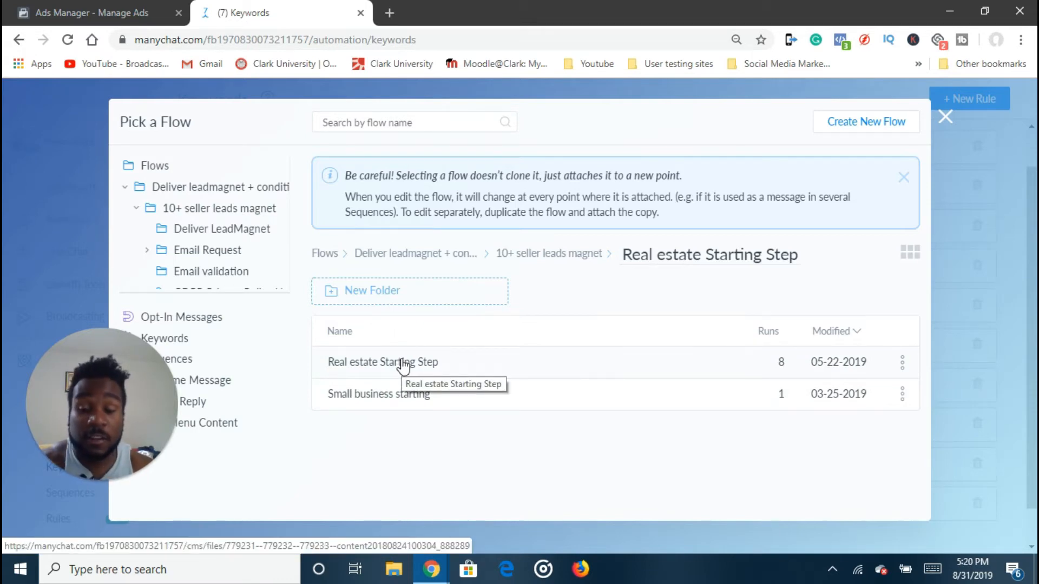
{"action": "left_click", "coordinate": [945, 116]}
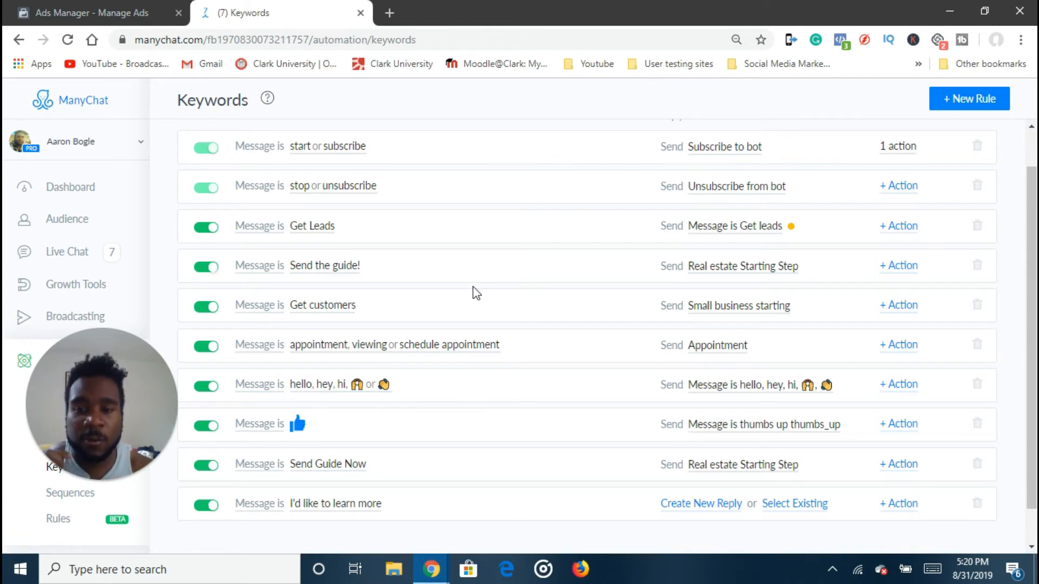
{"action": "left_click_drag", "start_coordinate": [120, 404], "coordinate": [110, 464]}
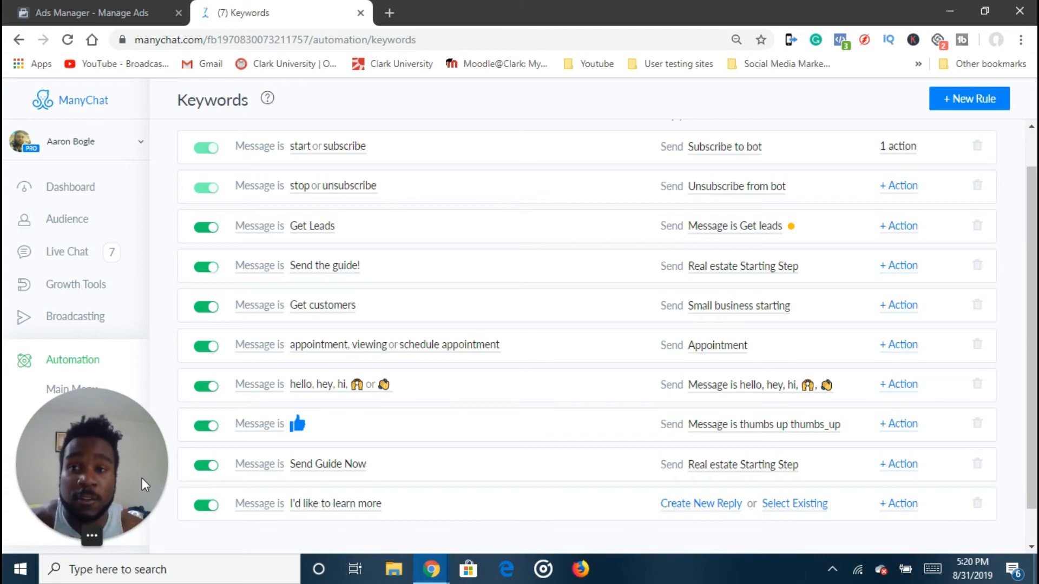
{"action": "scroll", "coordinate": [352, 481], "scroll_direction": "up", "scroll_amount": 1}
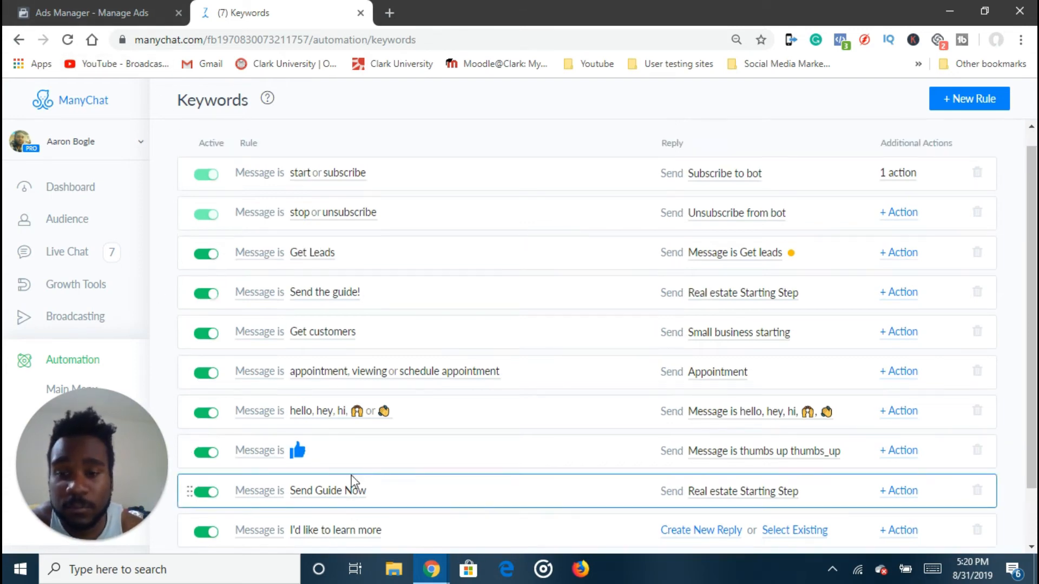
Step: Switch back to Ads Manager, add the 1125 × 1125 food photo as the welcome message image and finish the custom template
{"action": "left_click", "coordinate": [119, 15]}
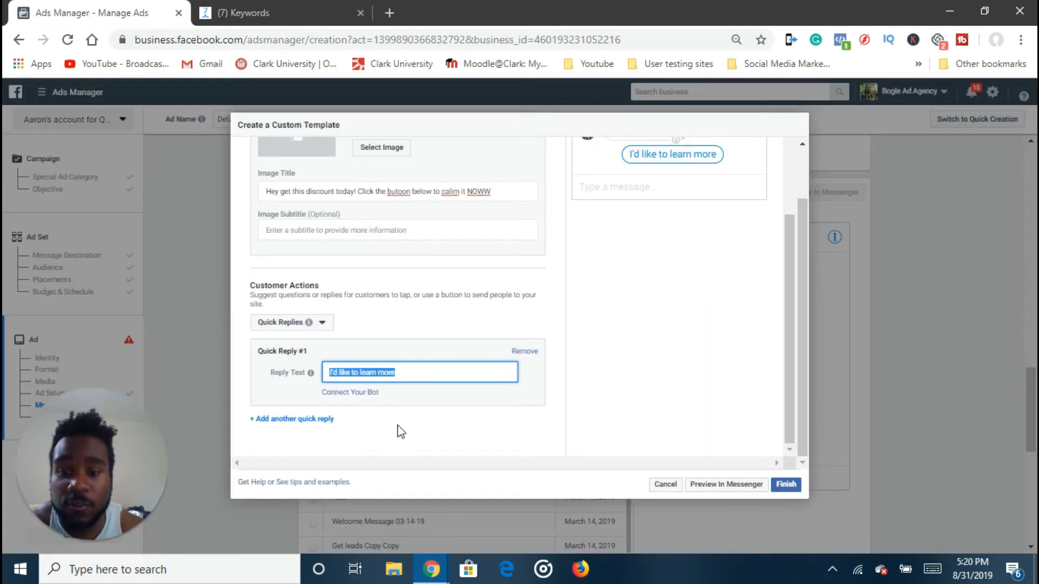
{"action": "scroll", "coordinate": [444, 376], "scroll_direction": "up", "scroll_amount": 3}
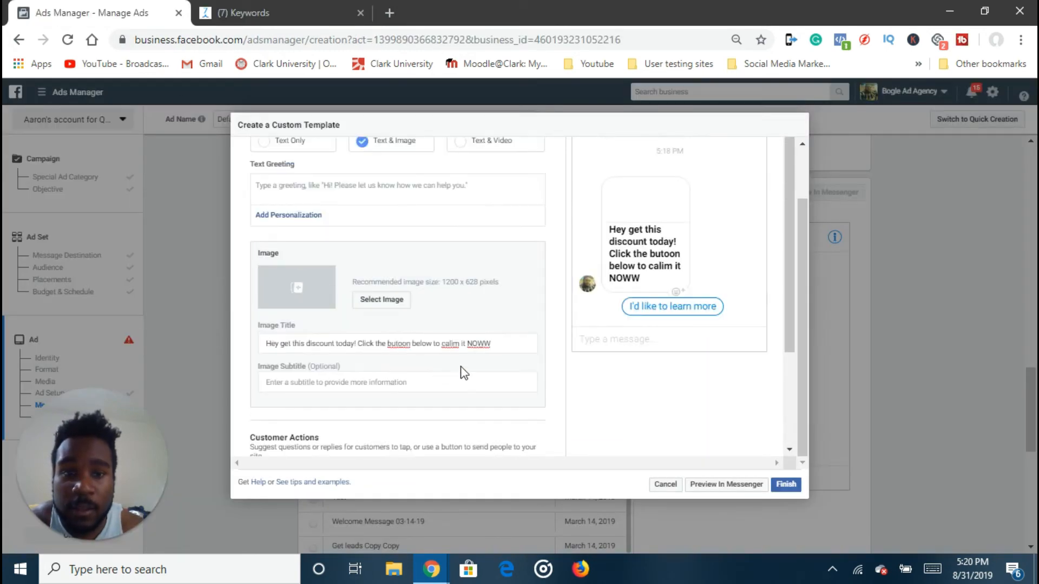
{"action": "left_click", "coordinate": [794, 490]}
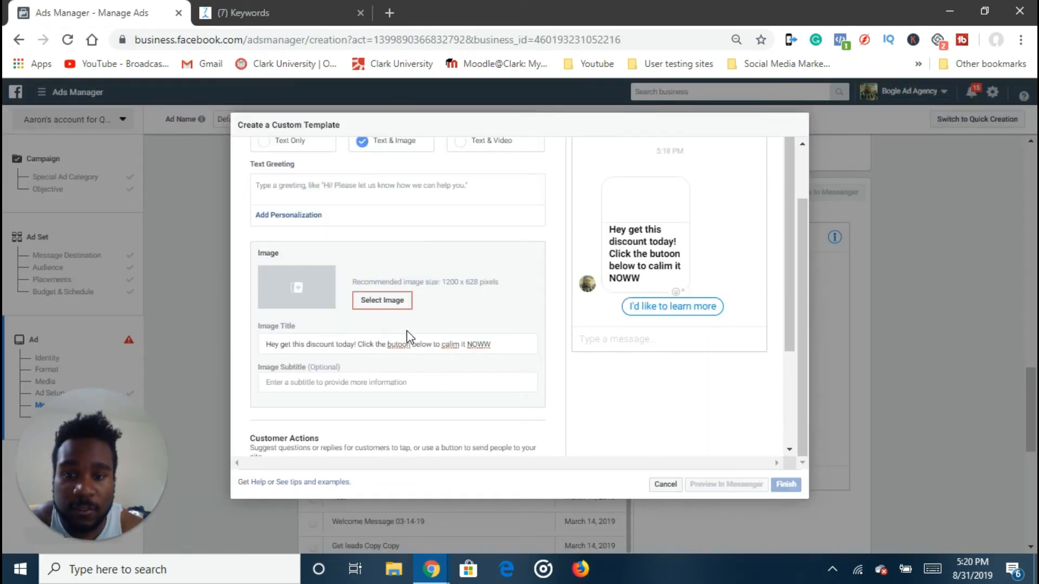
{"action": "left_click", "coordinate": [392, 302]}
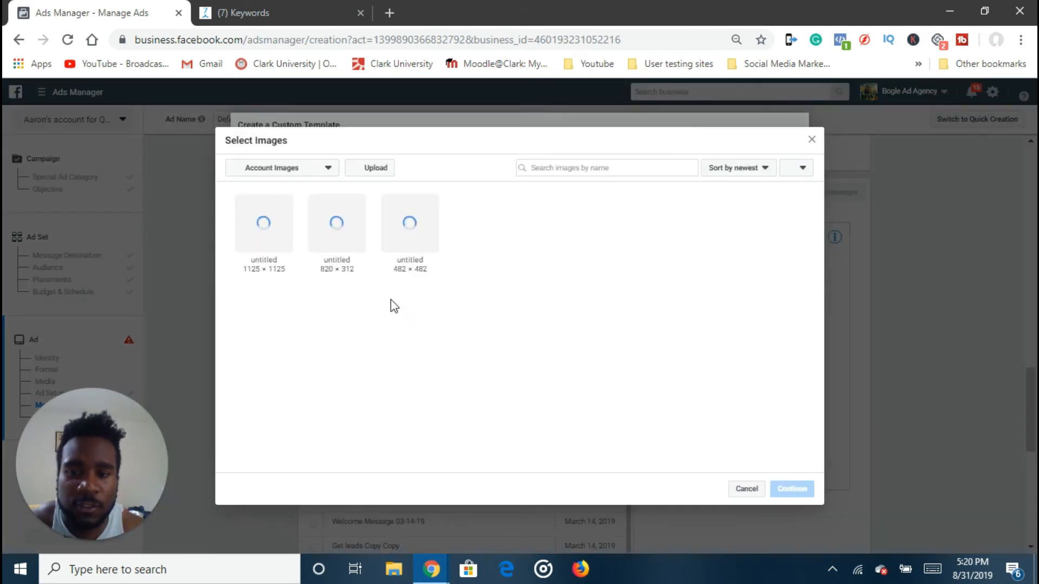
{"action": "left_click", "coordinate": [350, 255]}
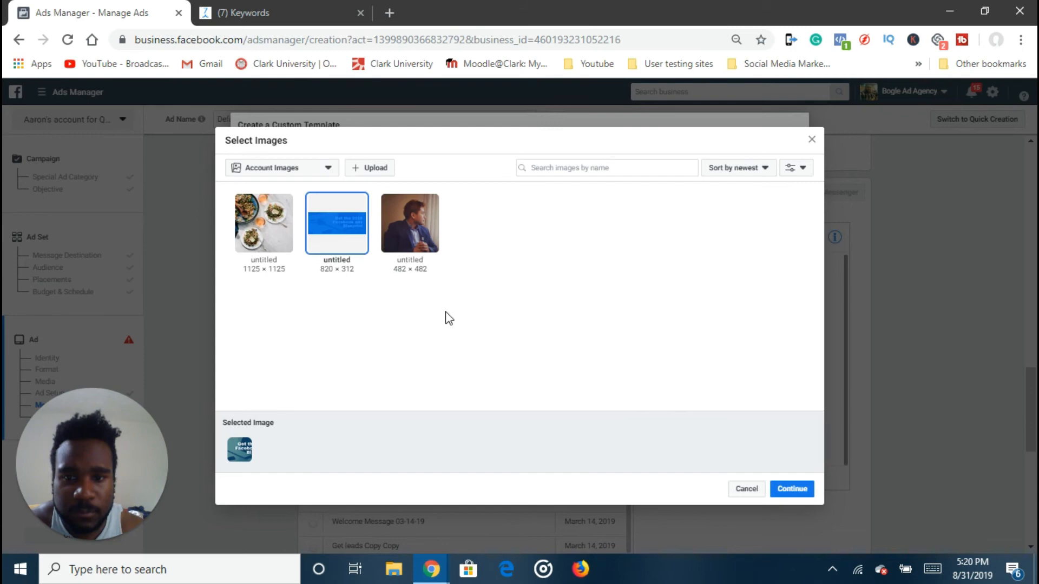
{"action": "left_click", "coordinate": [287, 241]}
{"action": "left_click", "coordinate": [805, 495]}
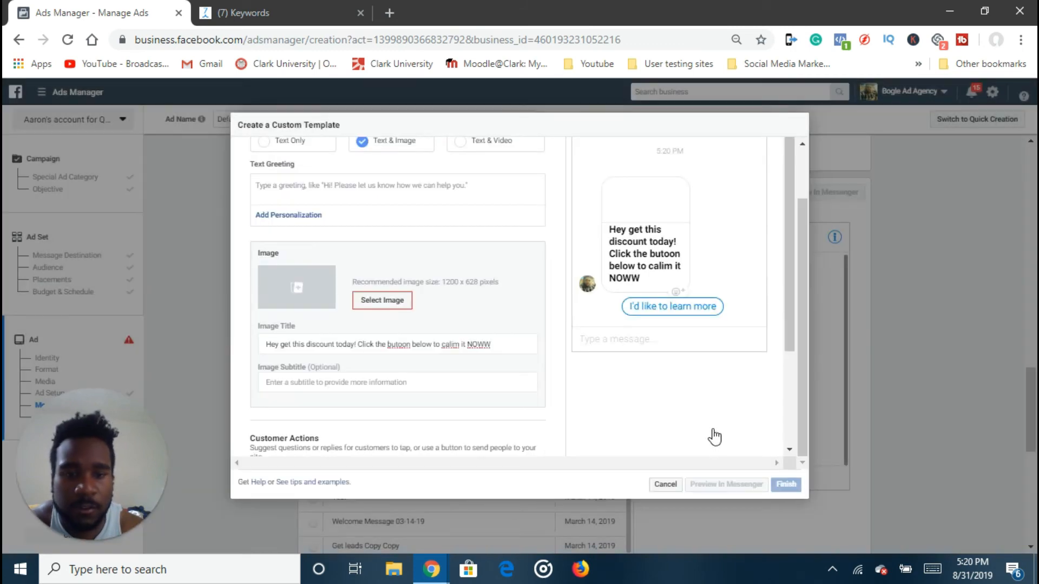
{"action": "left_click", "coordinate": [786, 485]}
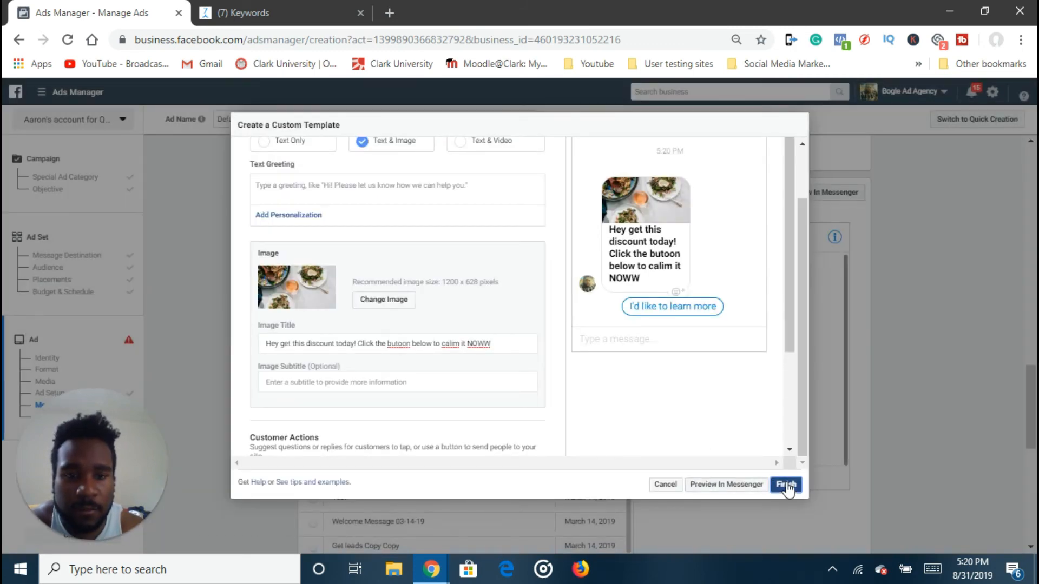
Step: Examine the Messenger preview of the newly saved welcome message template and its quick reply
{"action": "left_click", "coordinate": [657, 290]}
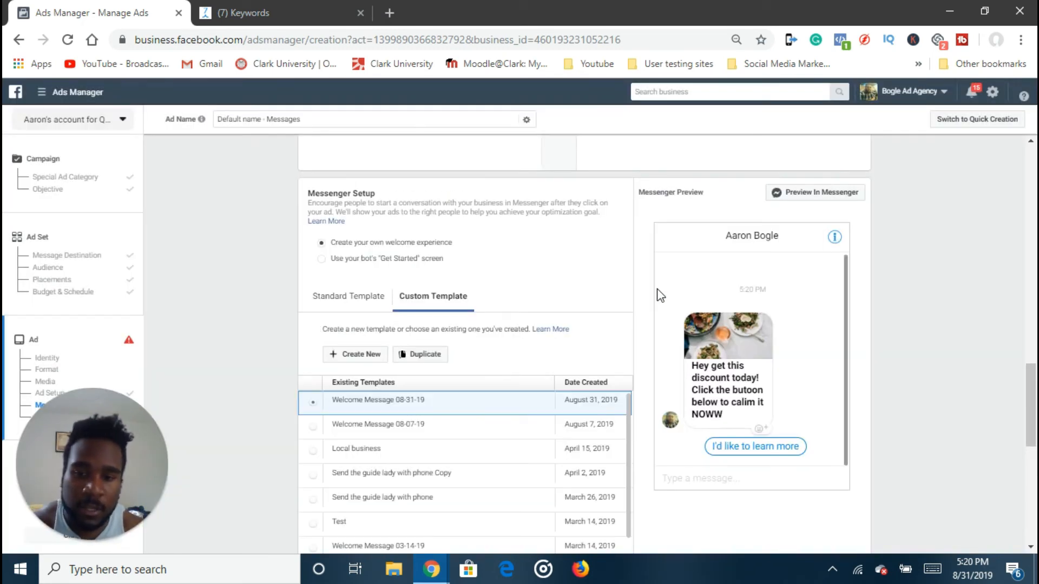
{"action": "scroll", "coordinate": [596, 389], "scroll_direction": "down", "scroll_amount": 2}
{"action": "scroll", "coordinate": [595, 413], "scroll_direction": "up", "scroll_amount": 2}
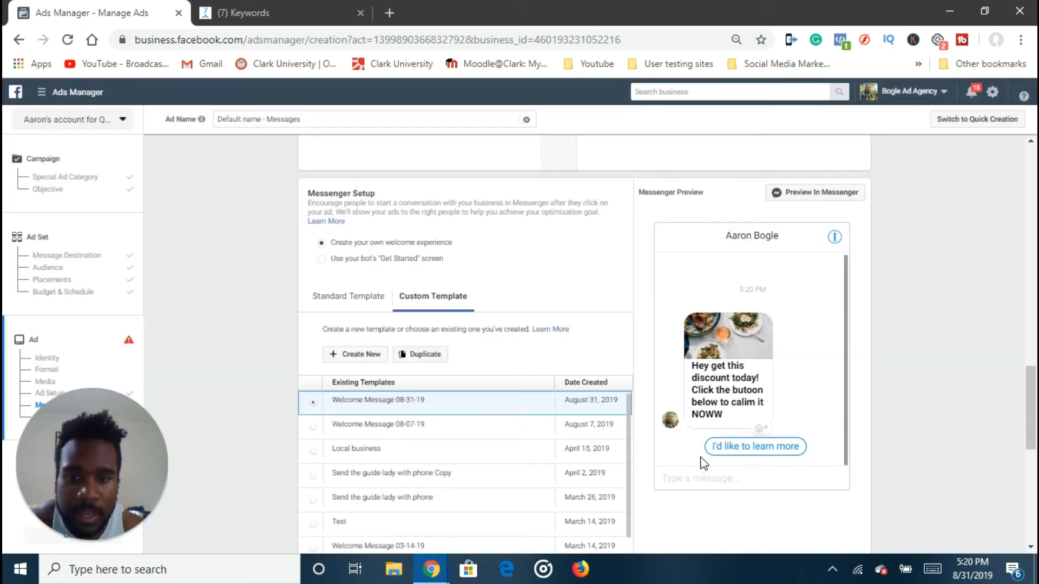
{"action": "scroll", "coordinate": [853, 480], "scroll_direction": "down", "scroll_amount": 1}
{"action": "scroll", "coordinate": [856, 484], "scroll_direction": "down", "scroll_amount": 3}
{"action": "scroll", "coordinate": [852, 227], "scroll_direction": "up", "scroll_amount": 6}
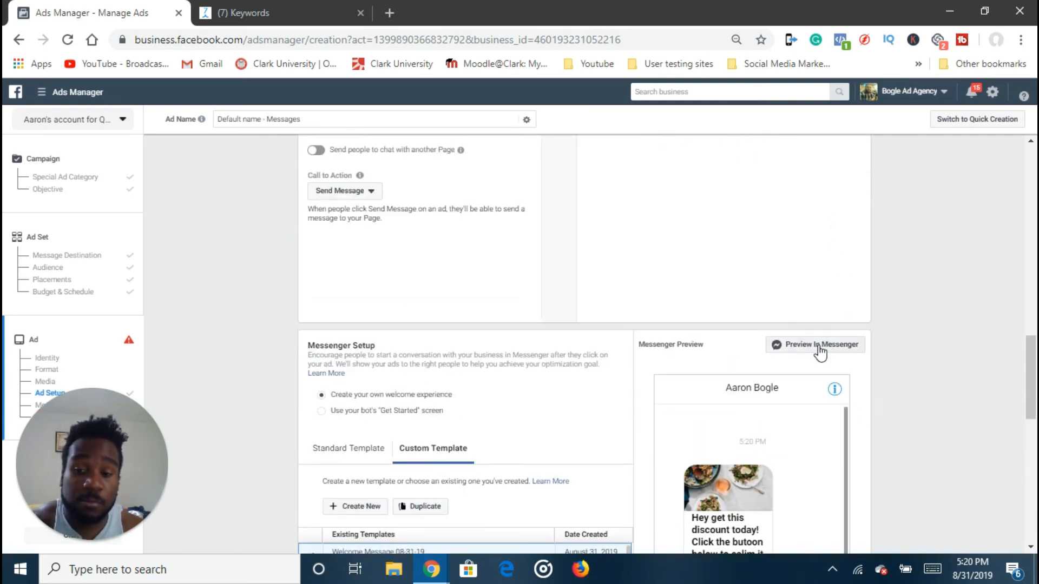
{"action": "scroll", "coordinate": [888, 477], "scroll_direction": "down", "scroll_amount": 2}
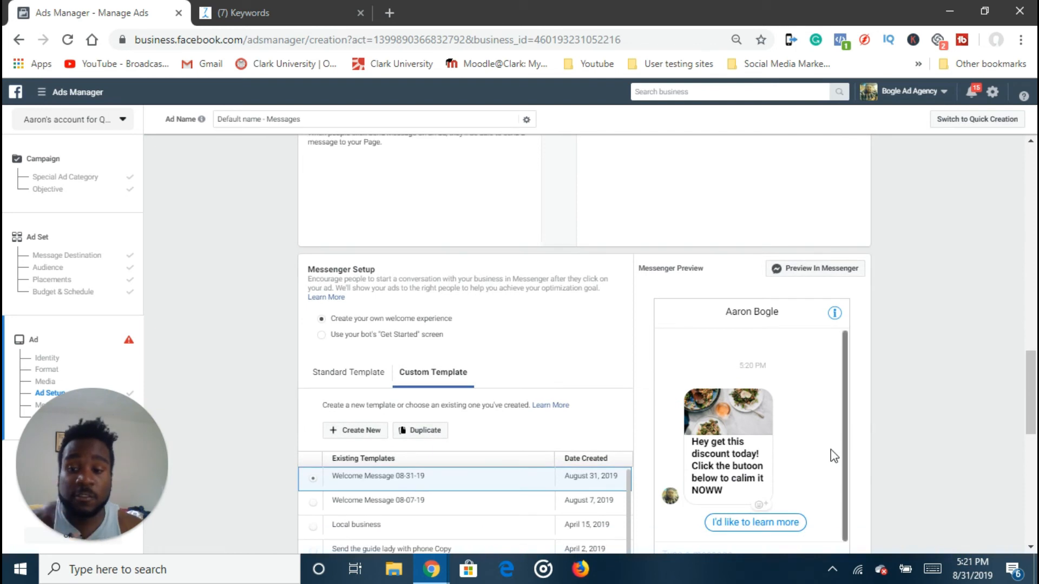